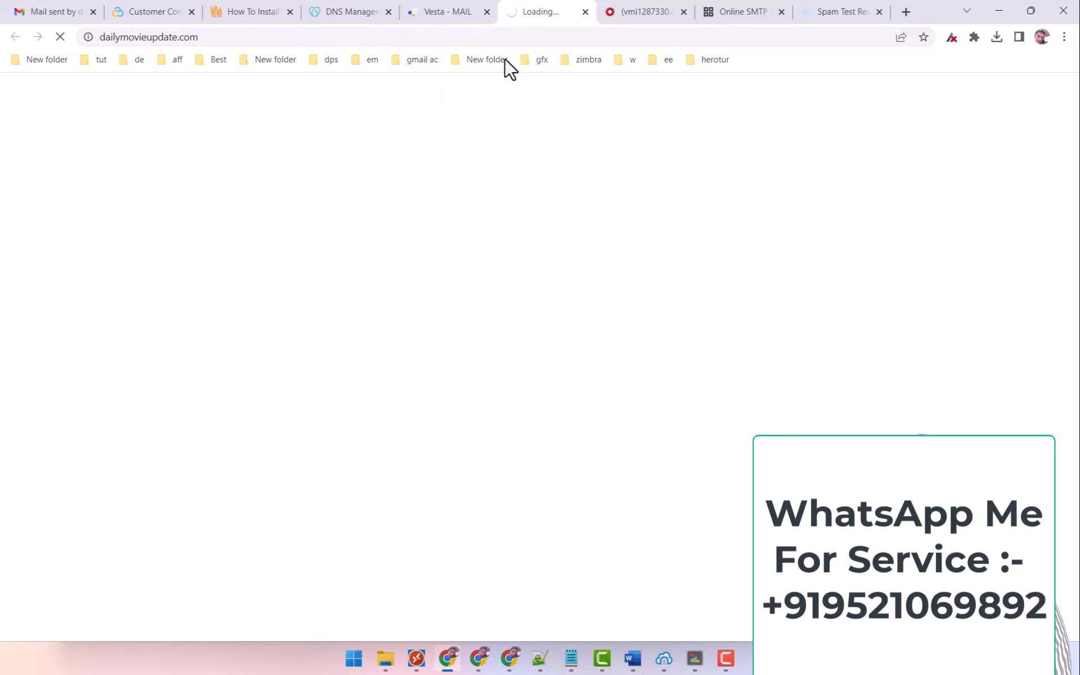
Close the browser tab with the unreachable site.
{"action": "mouse_move", "coordinate": [448, 4]}
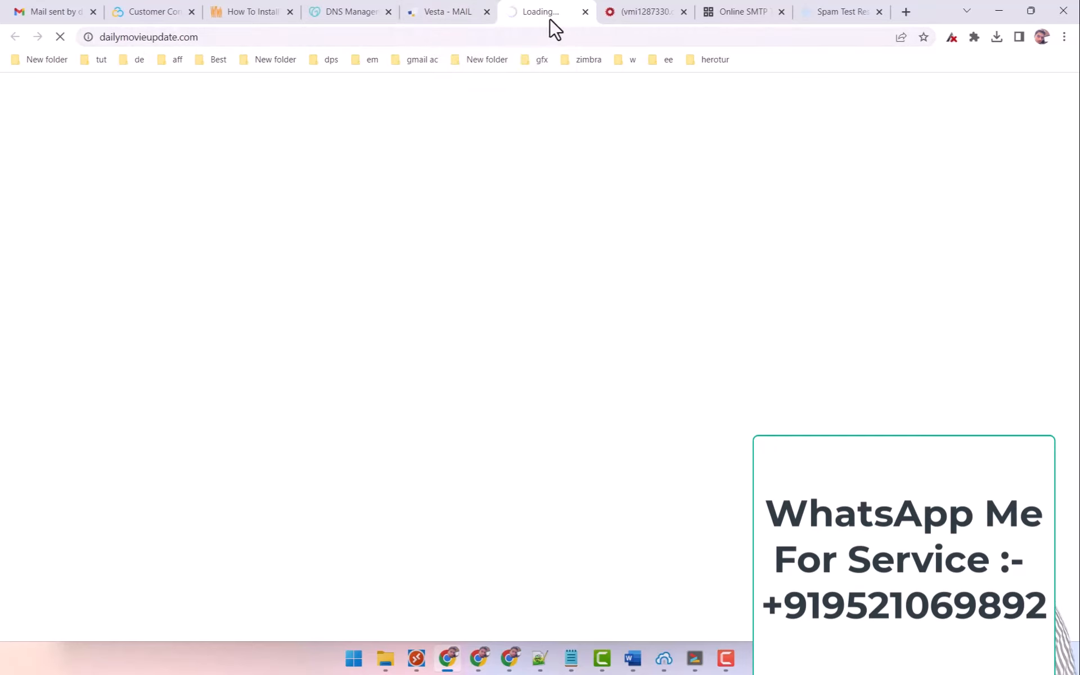
{"action": "left_click", "coordinate": [473, 8]}
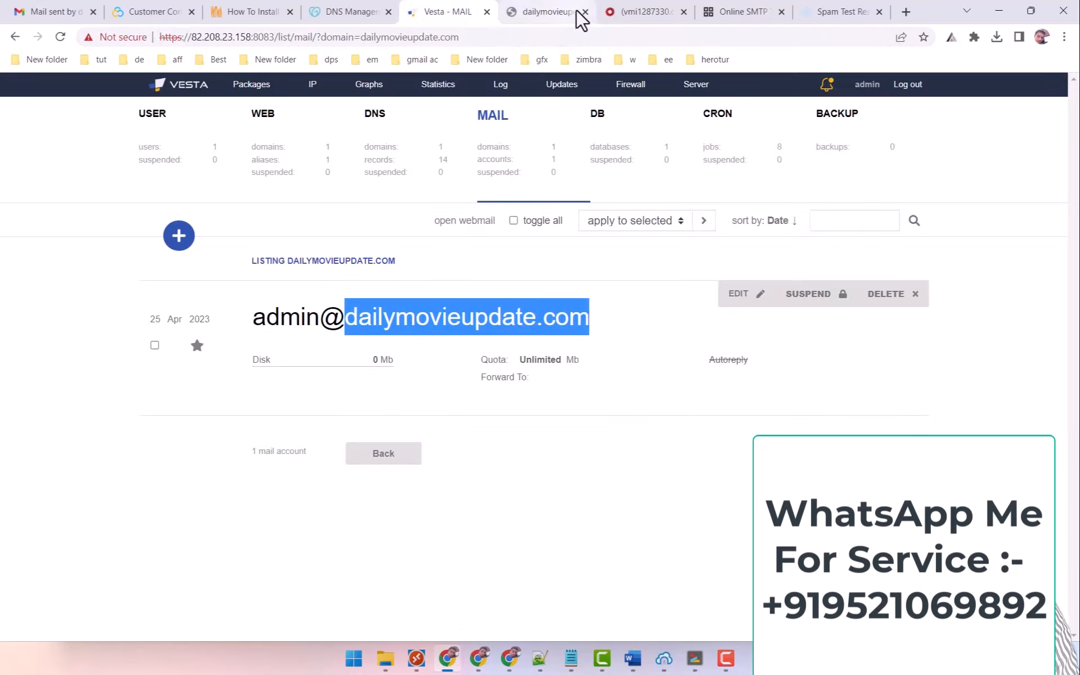
{"action": "left_click", "coordinate": [585, 12]}
Load dailymovieupdate.com in a new incognito window, confirm it shows Not secure, and minimize the window.
{"action": "left_click", "coordinate": [1063, 37]}
{"action": "left_click", "coordinate": [984, 93]}
{"action": "type", "text": "dailymovieupdate.com"}
{"action": "key", "text": "Return"}
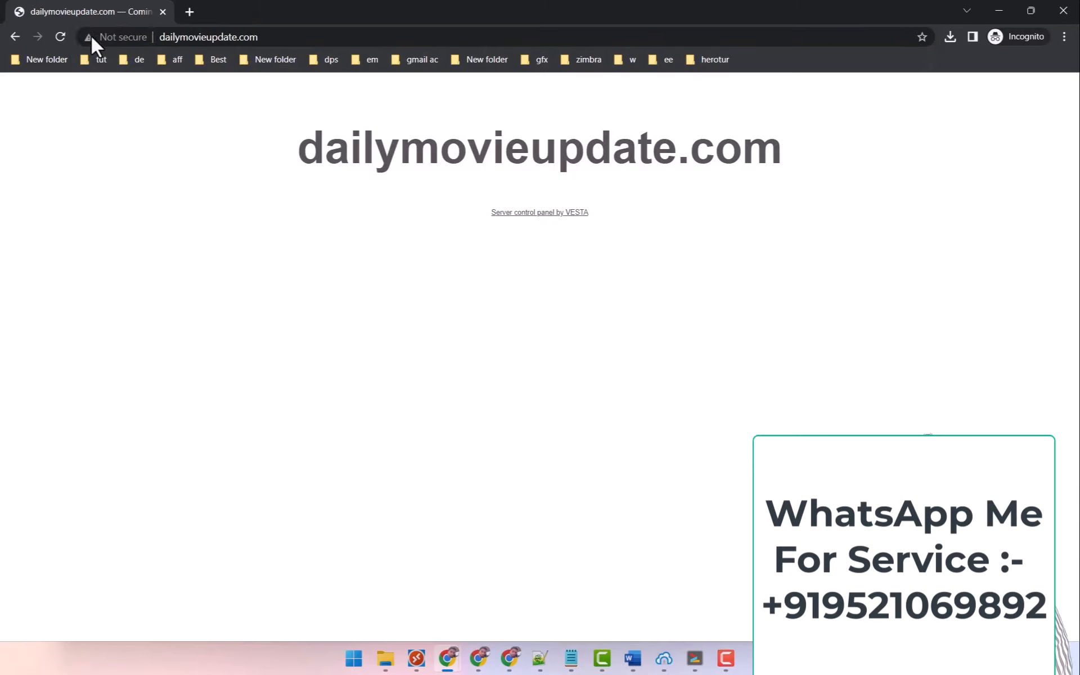
{"action": "left_click", "coordinate": [101, 38]}
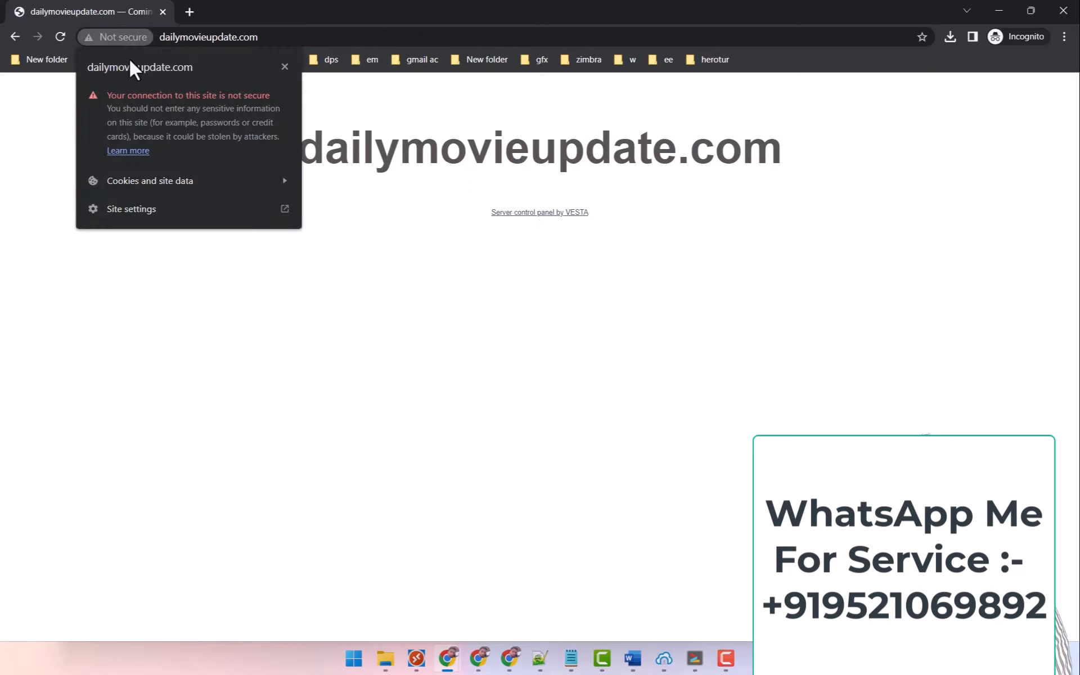
{"action": "left_click", "coordinate": [285, 67]}
{"action": "left_click", "coordinate": [999, 10]}
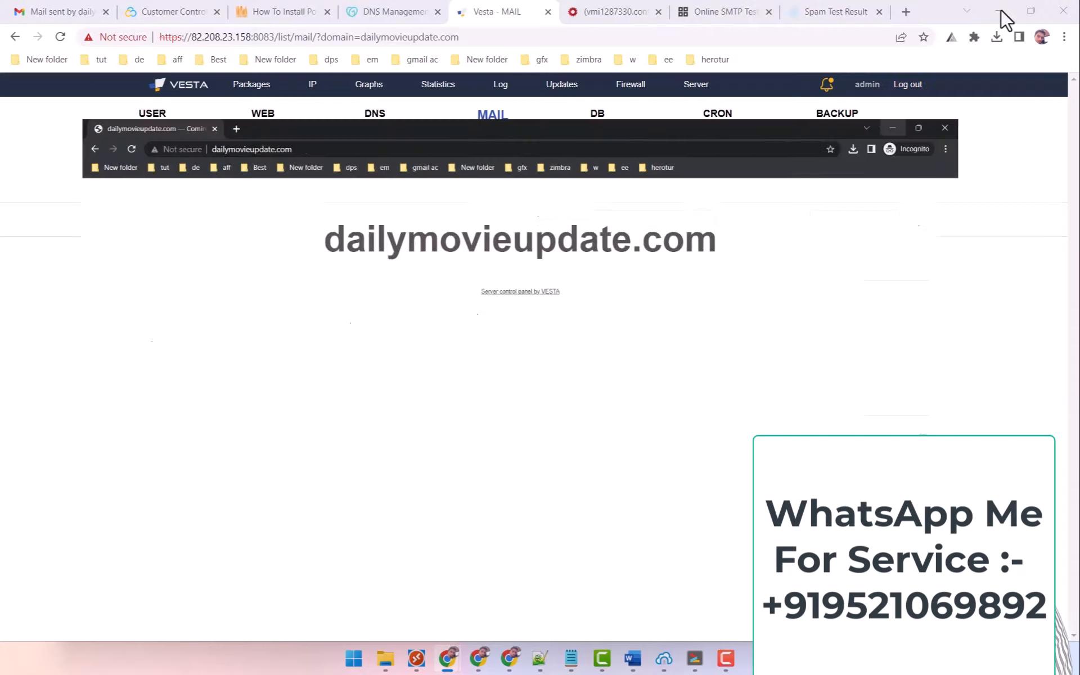
Edit dailymovieupdate.com and tick SSL Support and Lets Encrypt Support.
{"action": "left_click", "coordinate": [277, 146]}
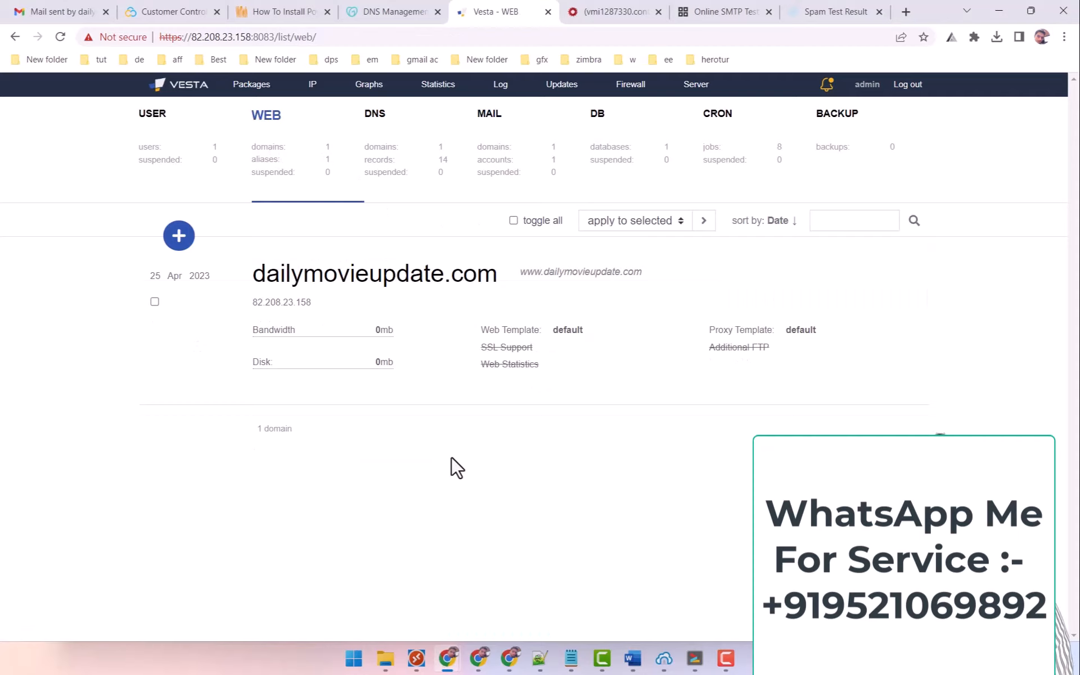
{"action": "mouse_move", "coordinate": [531, 287]}
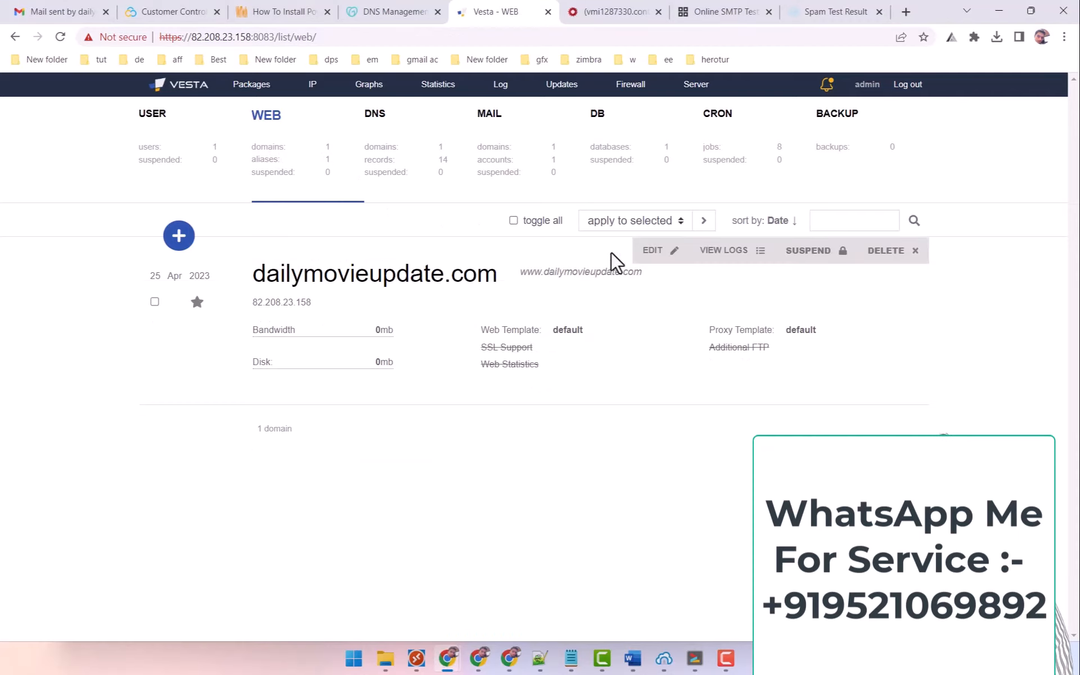
{"action": "left_click", "coordinate": [658, 253]}
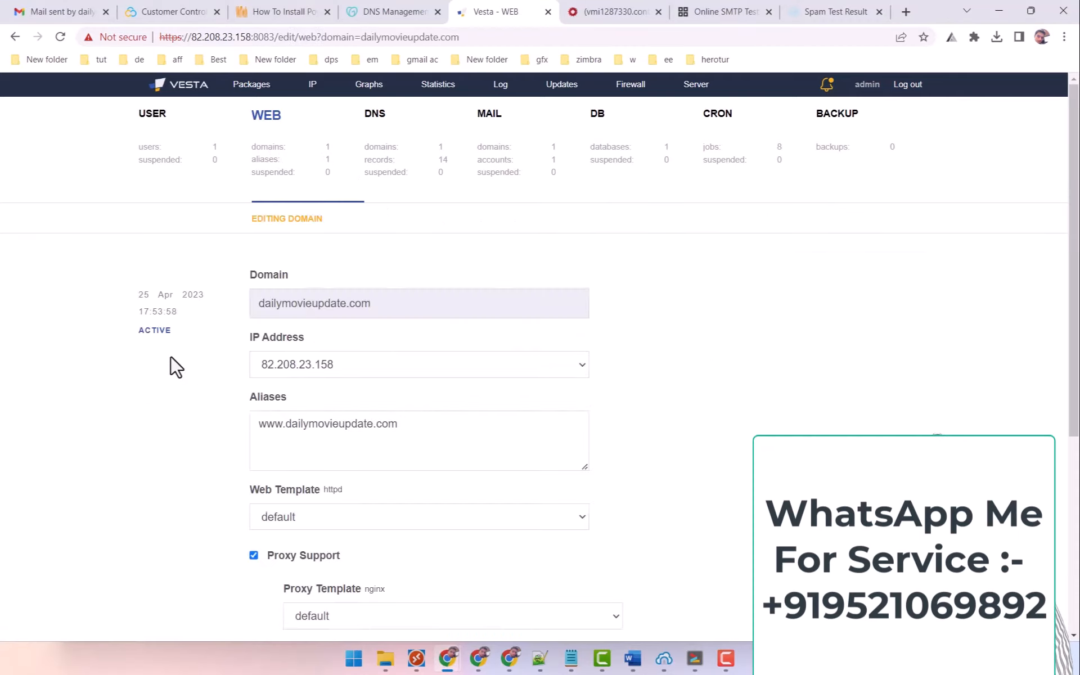
{"action": "scroll", "coordinate": [177, 368], "scroll_direction": "down", "scroll_amount": 4}
{"action": "scroll", "coordinate": [176, 370], "scroll_direction": "down", "scroll_amount": 2}
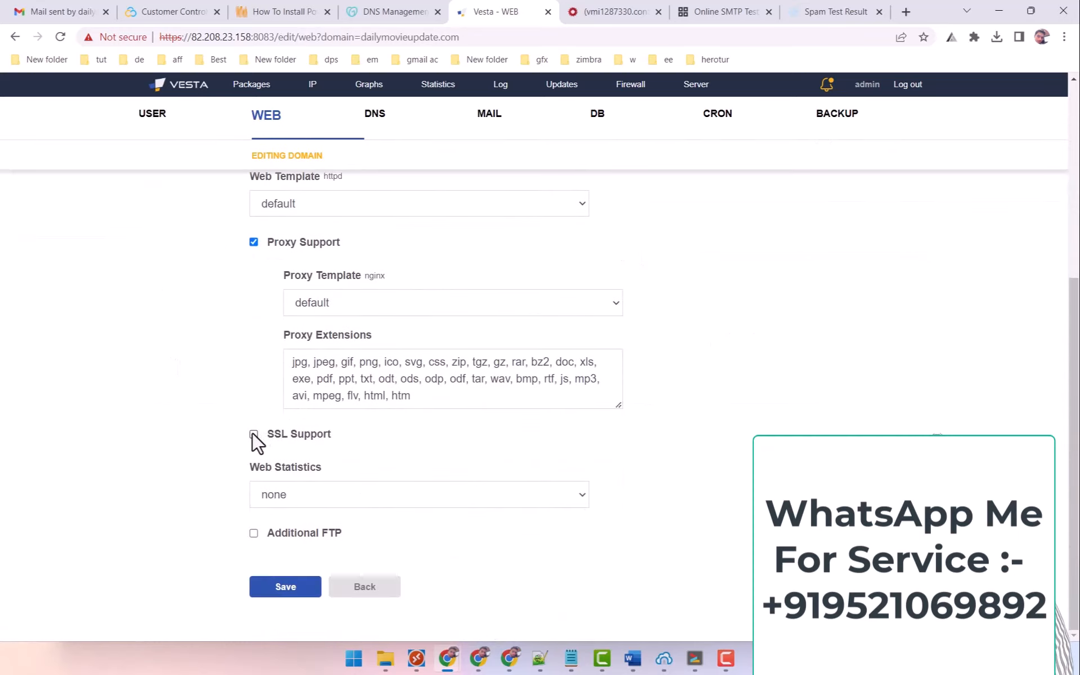
{"action": "left_click", "coordinate": [254, 434]}
{"action": "scroll", "coordinate": [208, 416], "scroll_direction": "down", "scroll_amount": 4}
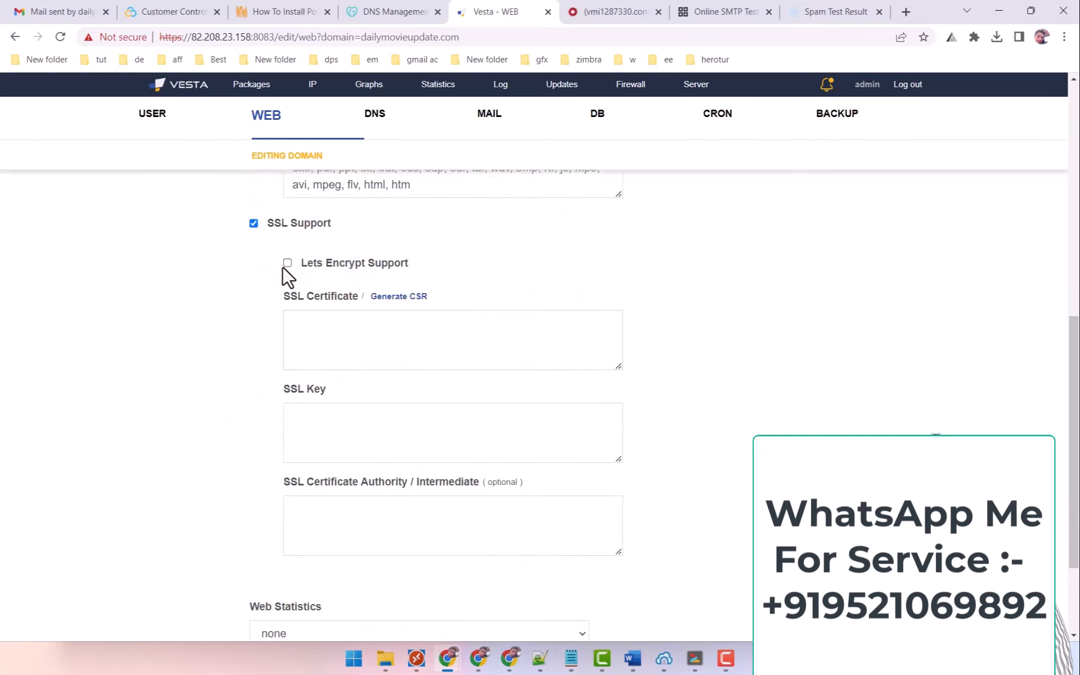
{"action": "left_click", "coordinate": [288, 263]}
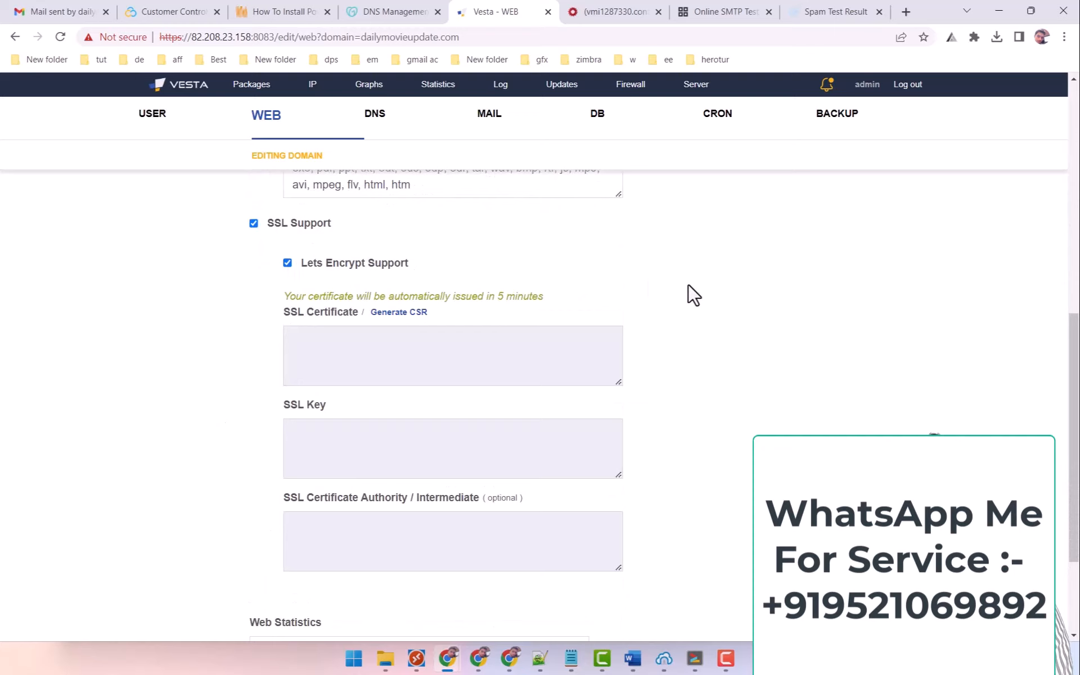
Save the domain, note the Let's Encrypt validation status 400 error, and go back to the web list.
{"action": "scroll", "coordinate": [694, 298], "scroll_direction": "down", "scroll_amount": 3}
{"action": "scroll", "coordinate": [692, 303], "scroll_direction": "up", "scroll_amount": 3}
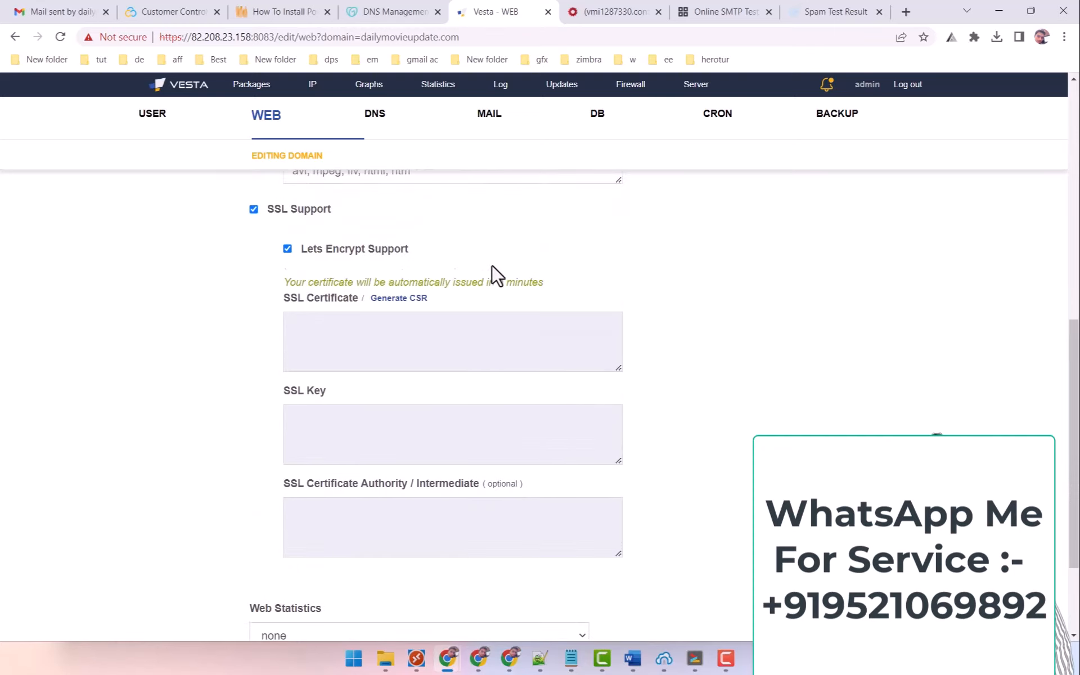
{"action": "scroll", "coordinate": [492, 266], "scroll_direction": "down", "scroll_amount": 3}
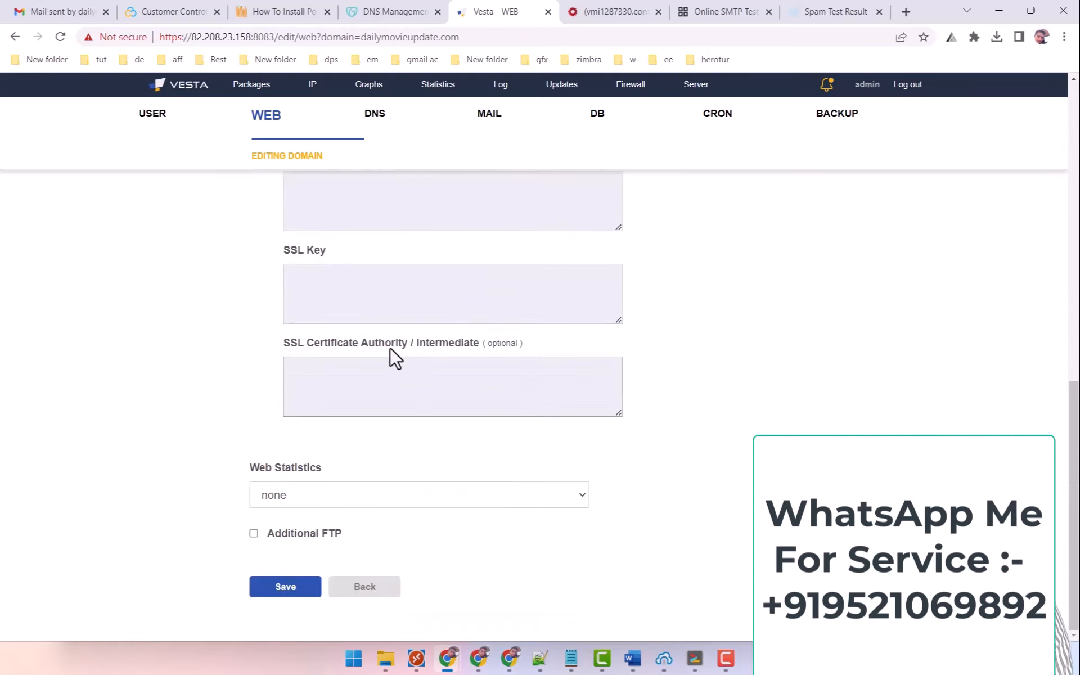
{"action": "scroll", "coordinate": [422, 400], "scroll_direction": "up", "scroll_amount": 1}
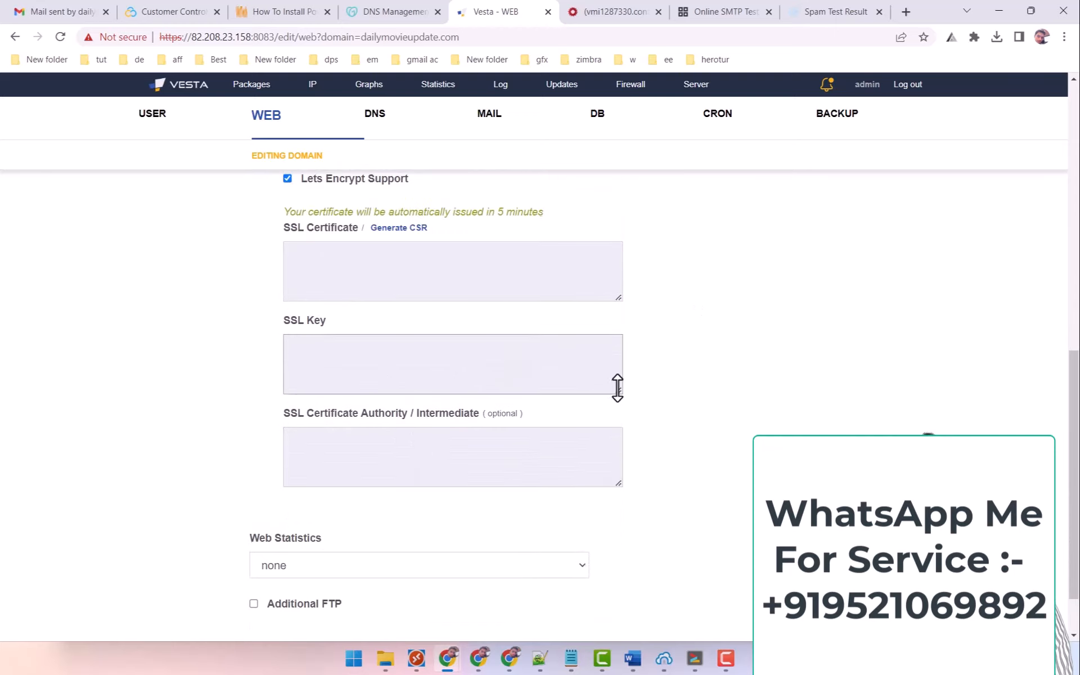
{"action": "scroll", "coordinate": [617, 388], "scroll_direction": "up", "scroll_amount": 1}
{"action": "scroll", "coordinate": [337, 337], "scroll_direction": "down", "scroll_amount": 2}
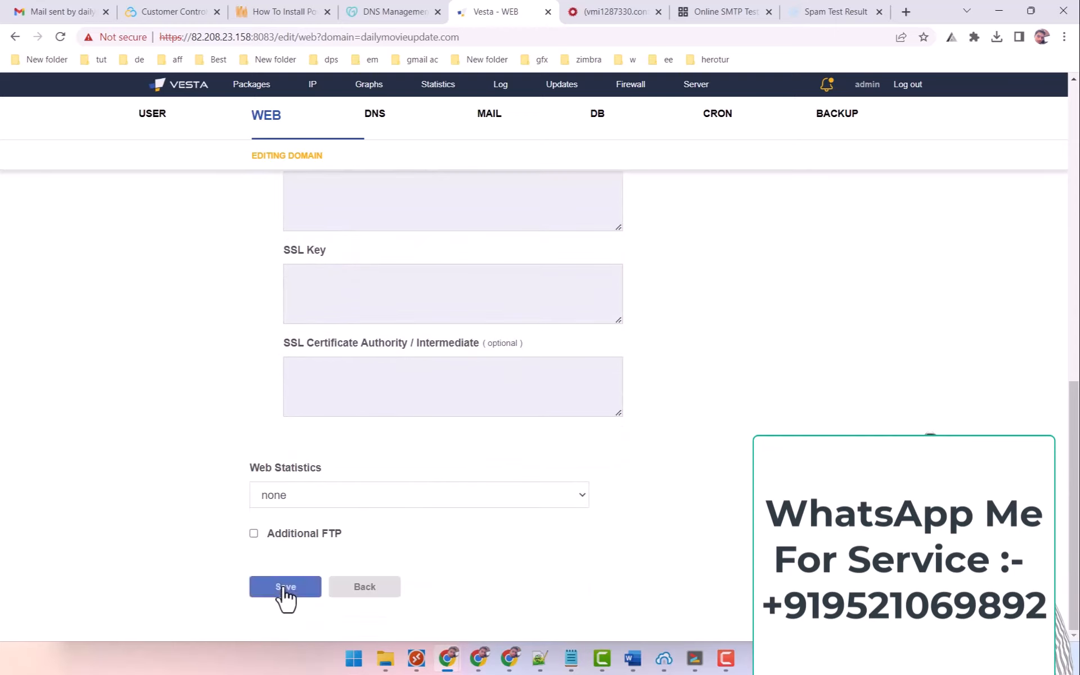
{"action": "left_click", "coordinate": [285, 588]}
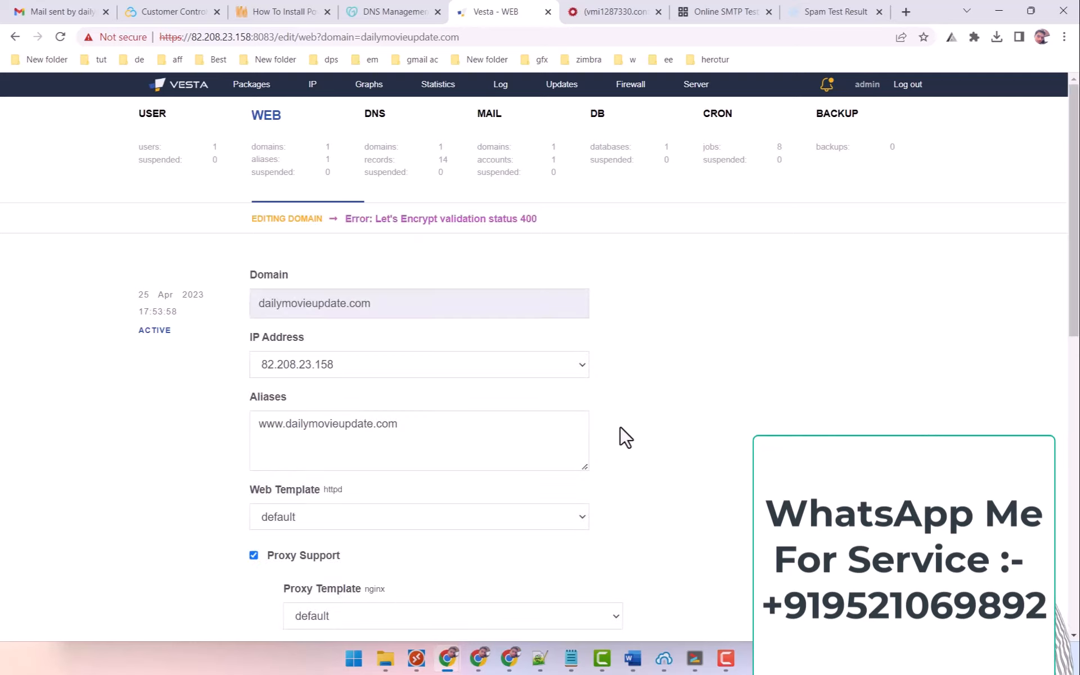
{"action": "left_click_drag", "start_coordinate": [368, 225], "coordinate": [599, 252]}
{"action": "left_click", "coordinate": [636, 272]}
{"action": "left_click", "coordinate": [273, 166]}
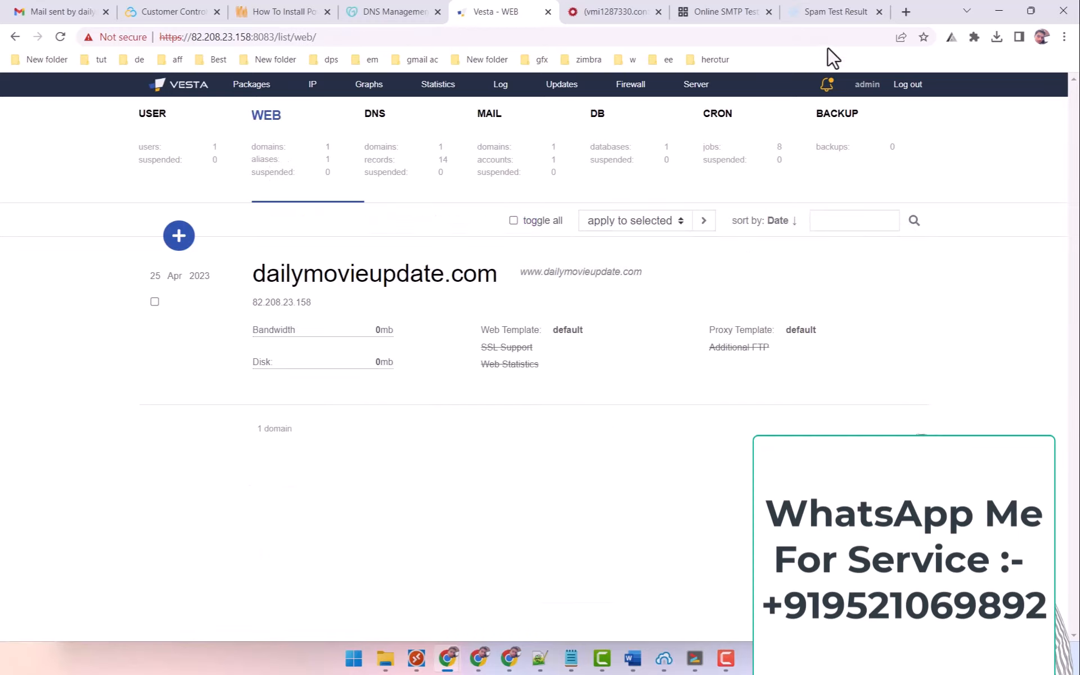
Search Google for 'free ssl' in a new tab and open the SSL For Free result.
{"action": "left_click", "coordinate": [906, 12]}
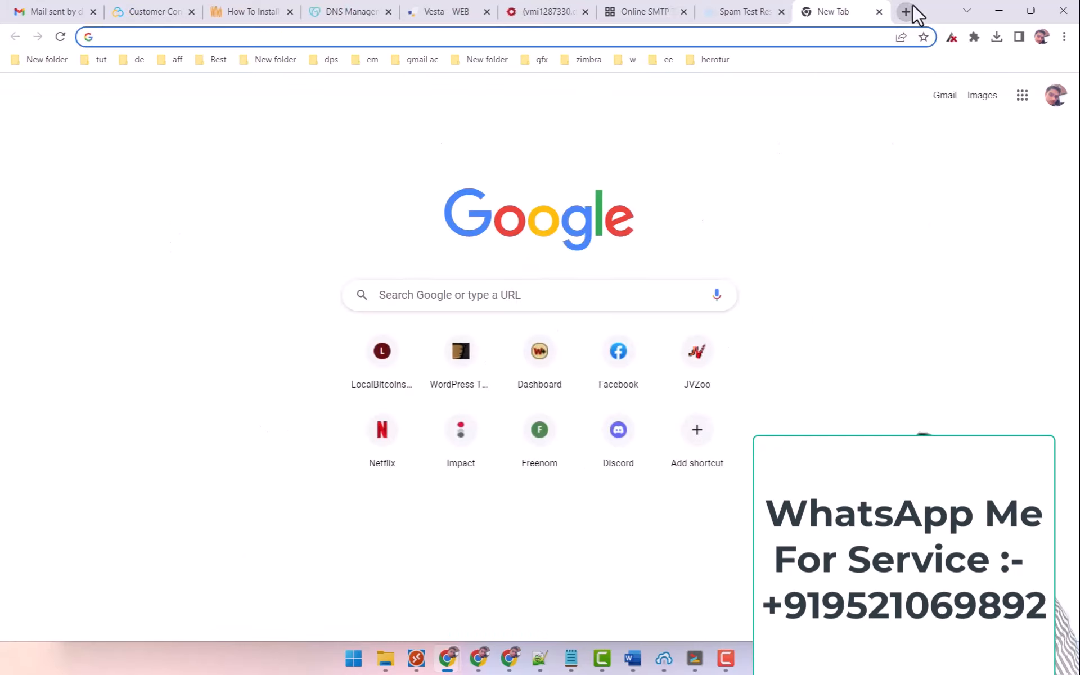
{"action": "type", "text": "free"}
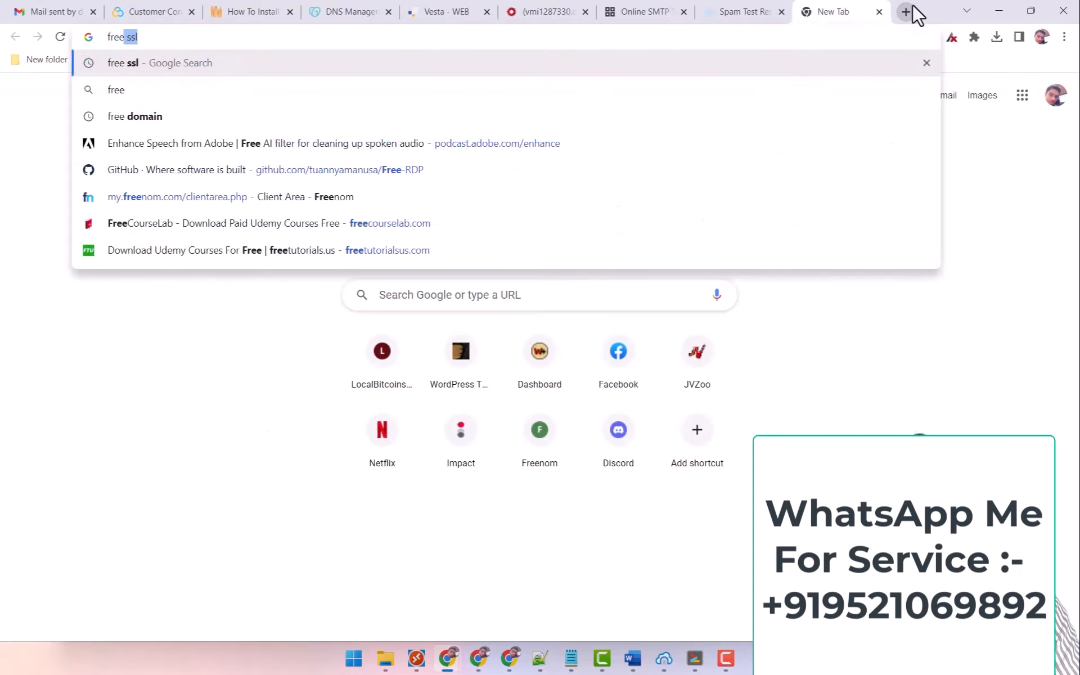
{"action": "key", "text": "Return"}
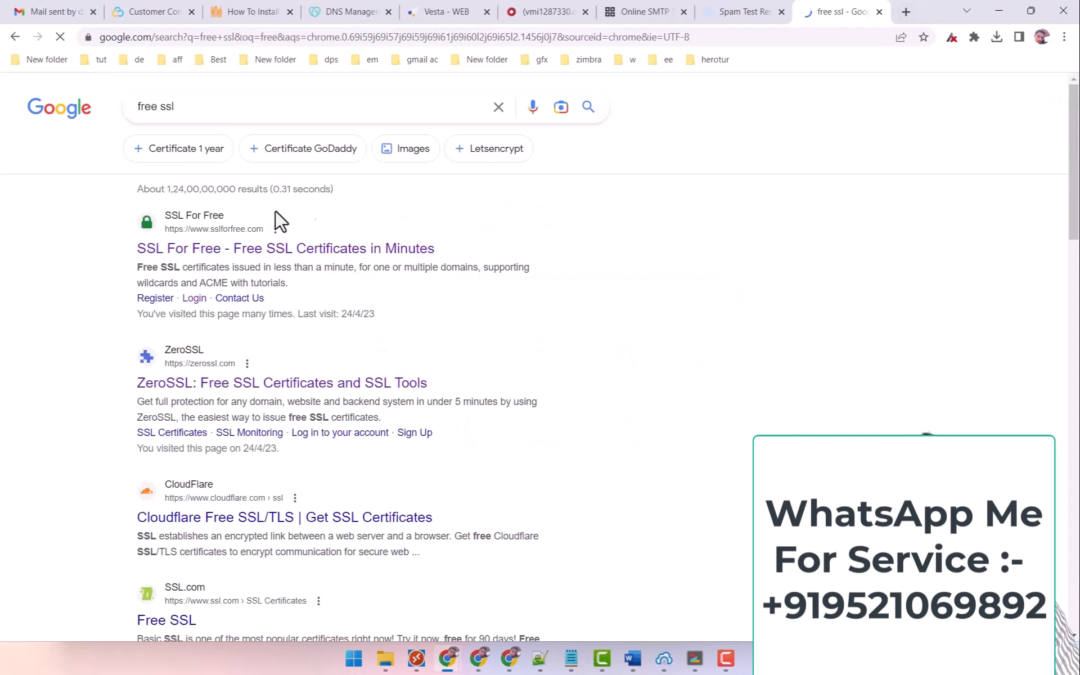
{"action": "left_click", "coordinate": [232, 249]}
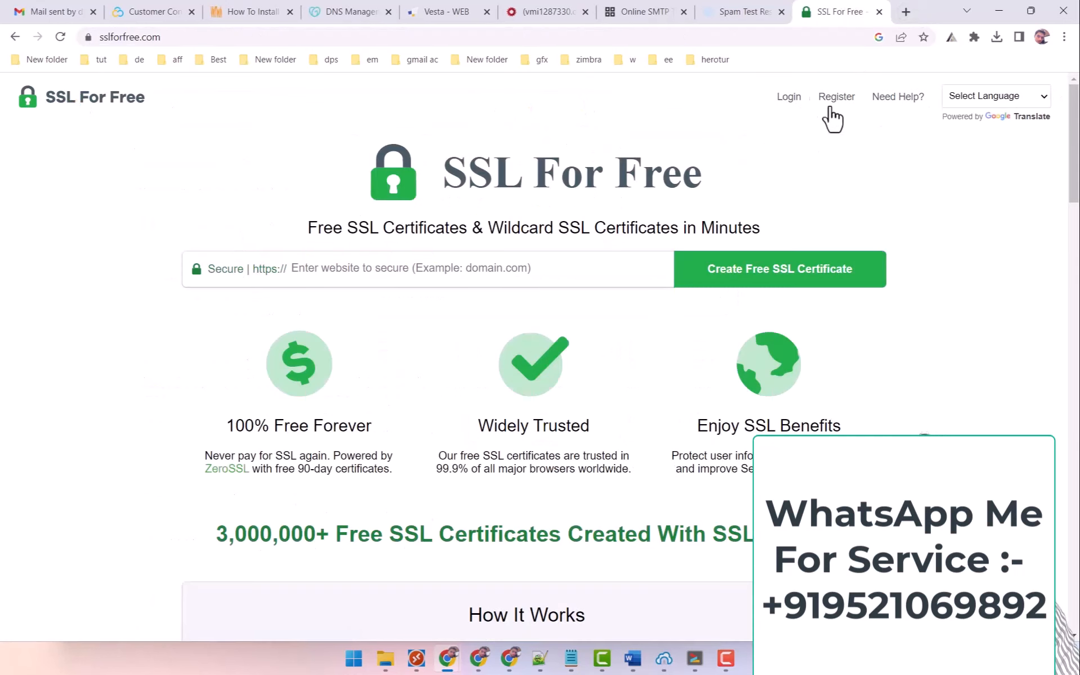
Move from the Register page to Login and sign in to SSL For Free with the autofilled details.
{"action": "left_click", "coordinate": [837, 105]}
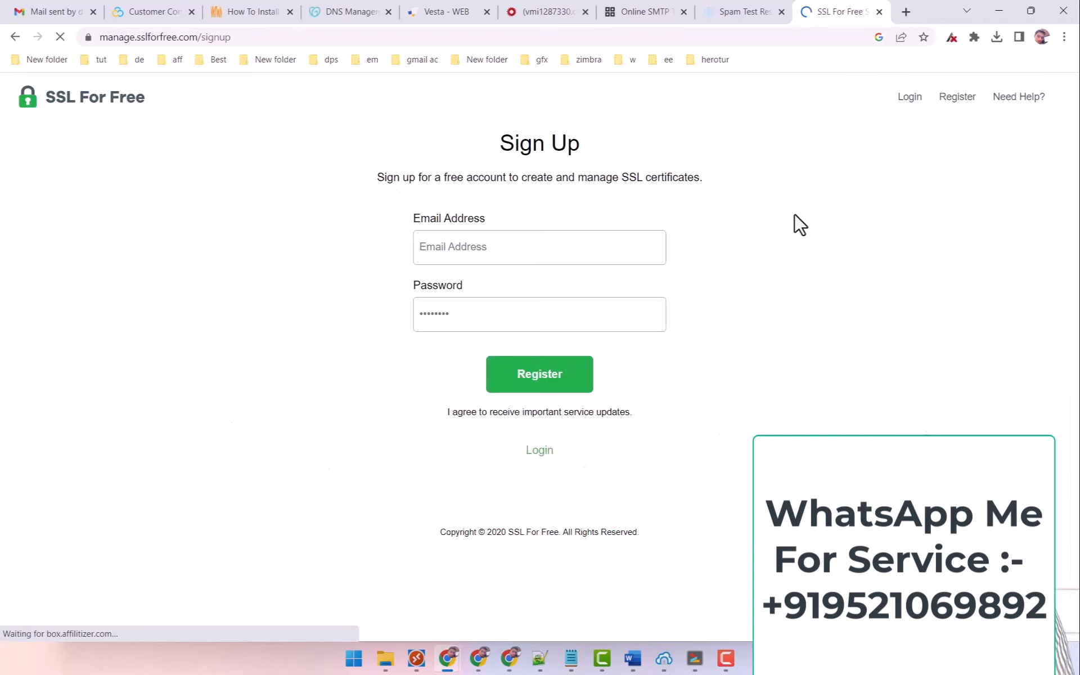
{"action": "left_click", "coordinate": [540, 452]}
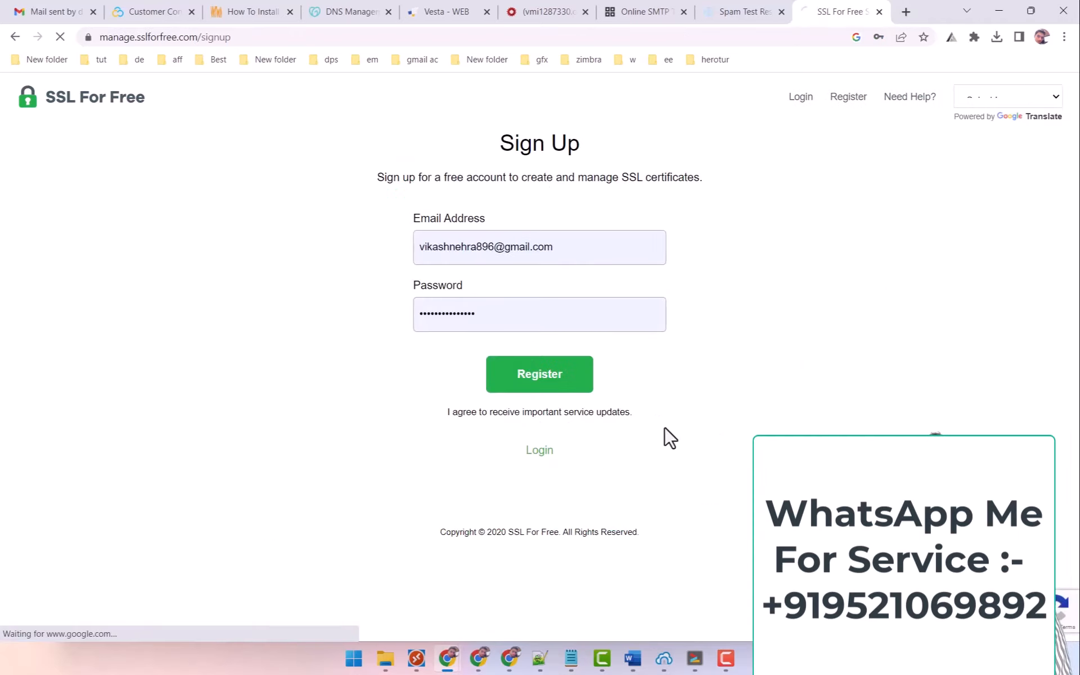
{"action": "left_click", "coordinate": [527, 374]}
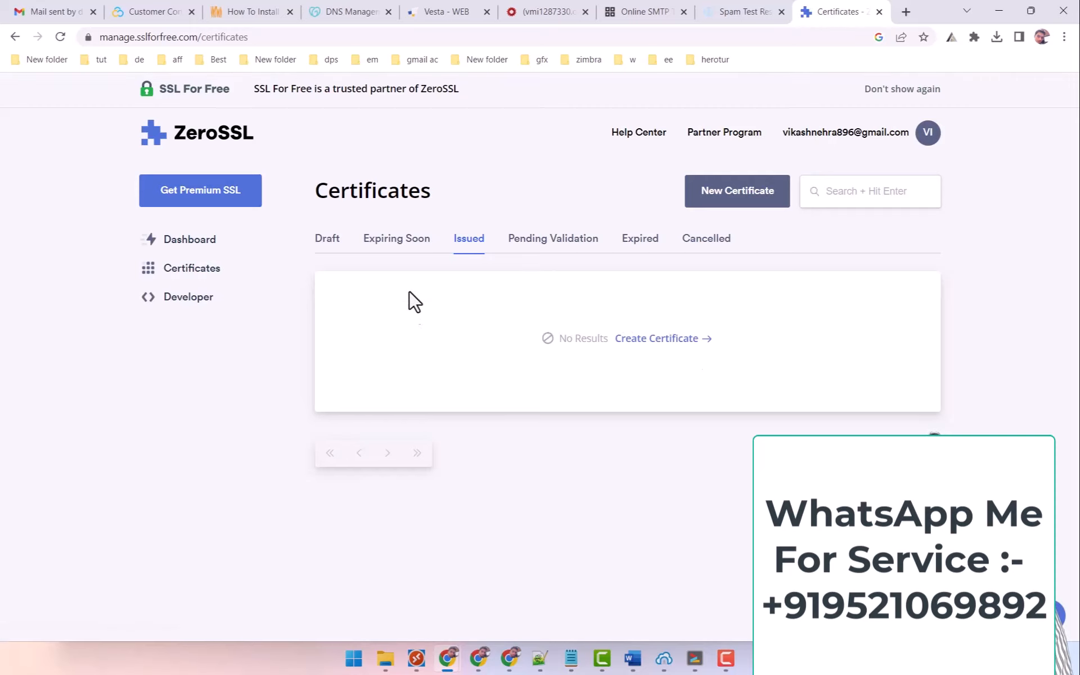
Start a new certificate and paste dailymovieupdate.com, copied from Vesta, into the domain field.
{"action": "left_click", "coordinate": [661, 340]}
{"action": "left_click", "coordinate": [447, 11]}
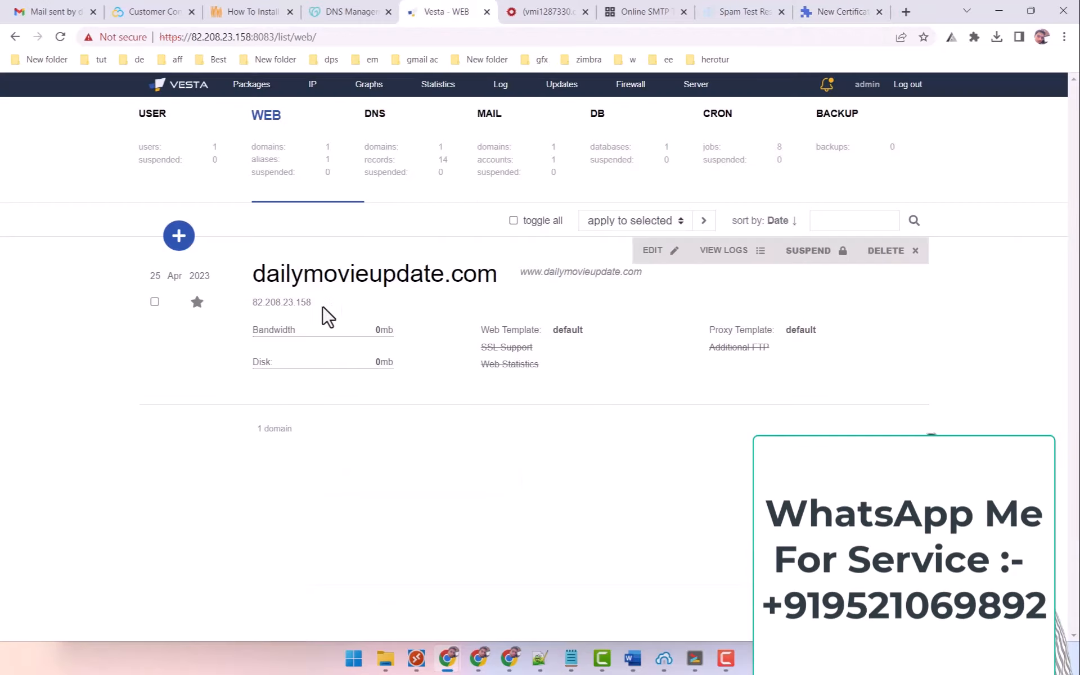
{"action": "left_click_drag", "start_coordinate": [257, 276], "coordinate": [490, 270]}
{"action": "right_click", "coordinate": [467, 274]}
{"action": "left_click", "coordinate": [485, 276]}
{"action": "left_click", "coordinate": [839, 11]}
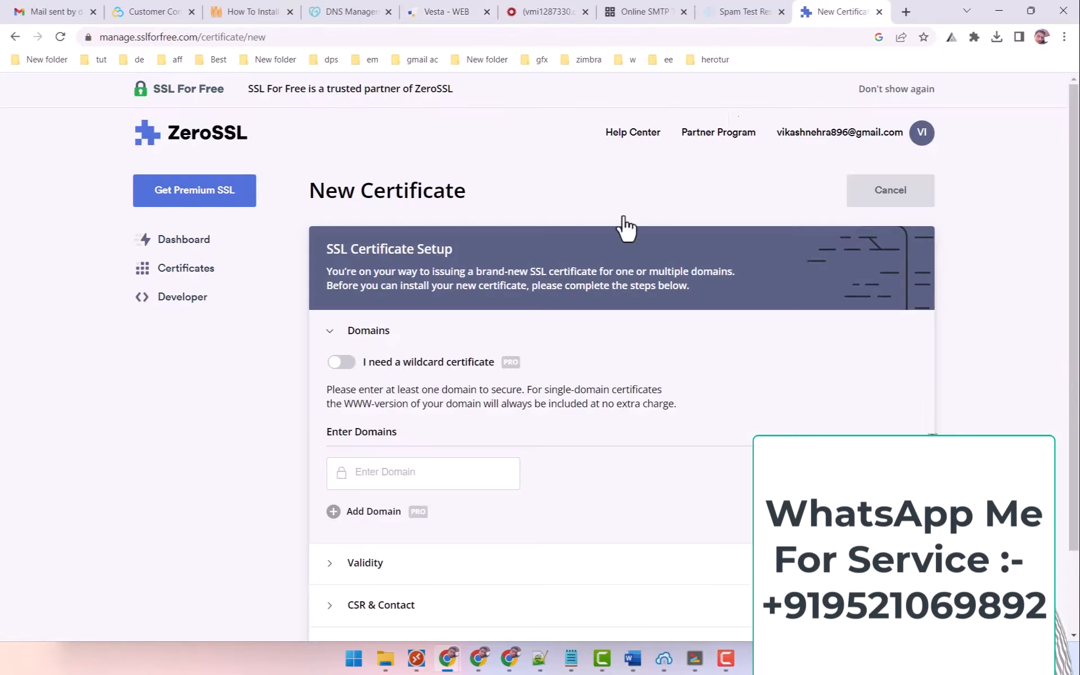
{"action": "left_click", "coordinate": [395, 471]}
{"action": "right_click", "coordinate": [394, 471]}
{"action": "left_click", "coordinate": [444, 332]}
{"action": "scroll", "coordinate": [788, 354], "scroll_direction": "down", "scroll_amount": 2}
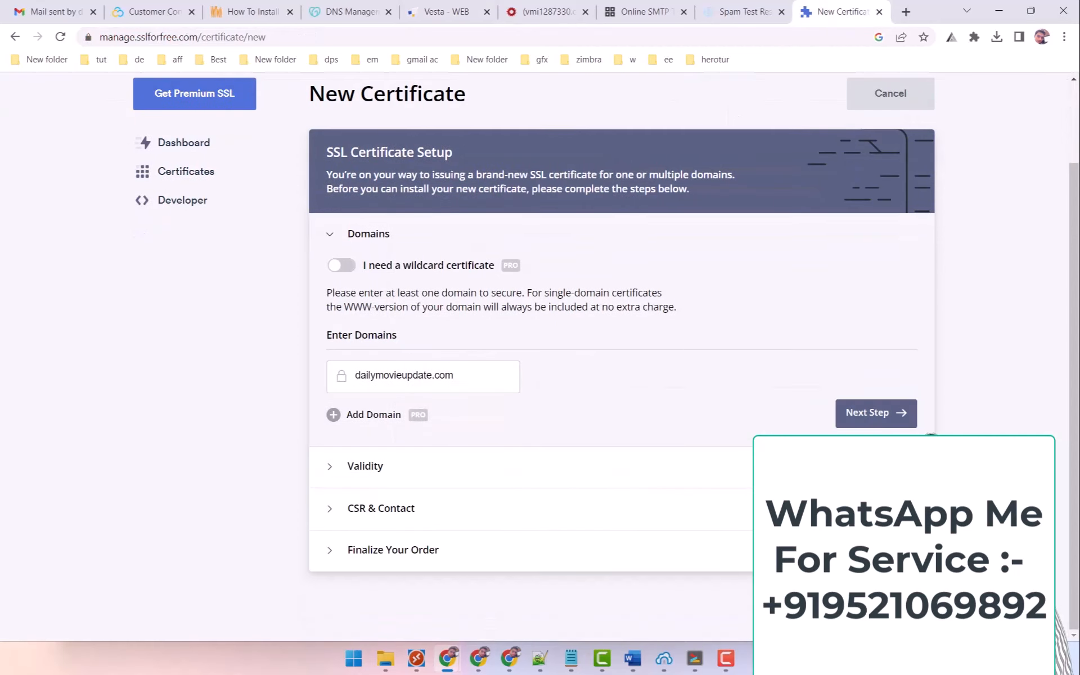
{"action": "left_click", "coordinate": [881, 414]}
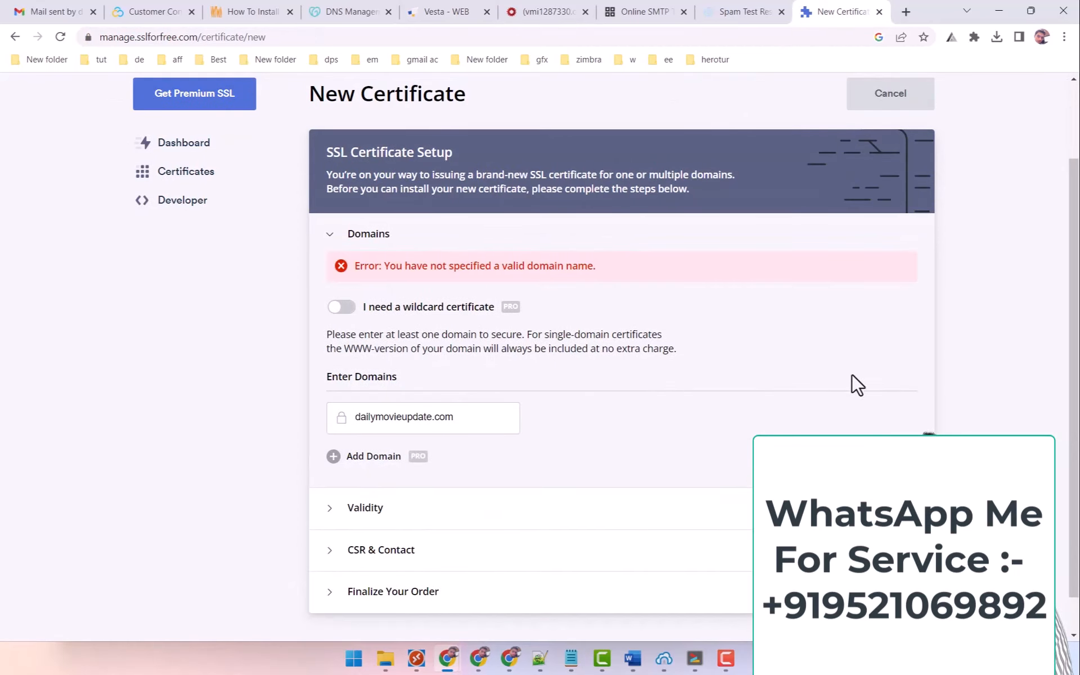
Correct the last letter of the domain entry and confirm dailymovieupdate.com as the domain.
{"action": "left_click_drag", "start_coordinate": [384, 266], "coordinate": [549, 266]}
{"action": "left_click", "coordinate": [445, 421]}
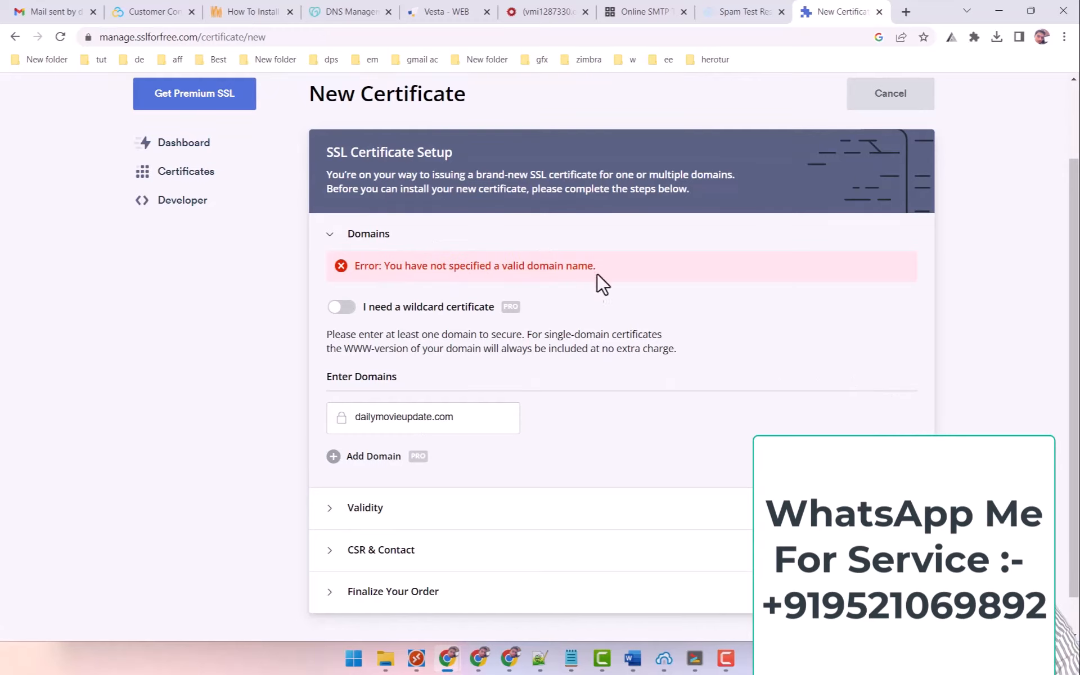
{"action": "left_click_drag", "start_coordinate": [480, 414], "coordinate": [325, 415]}
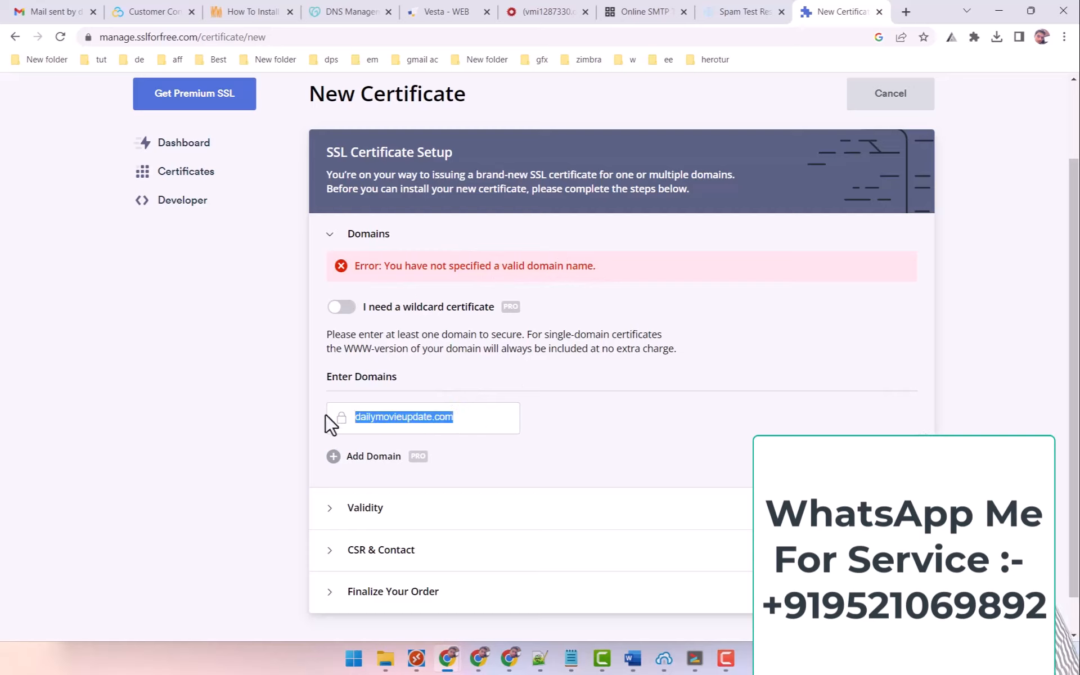
{"action": "left_click", "coordinate": [467, 414]}
{"action": "key", "text": "BackSpace"}
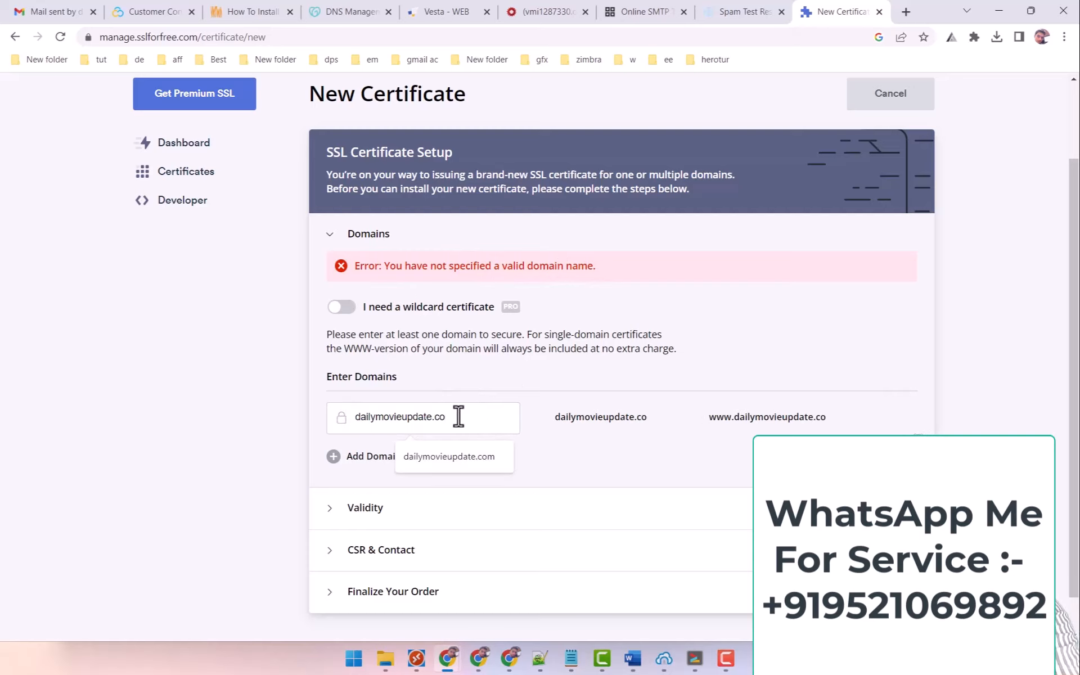
{"action": "type", "text": "m"}
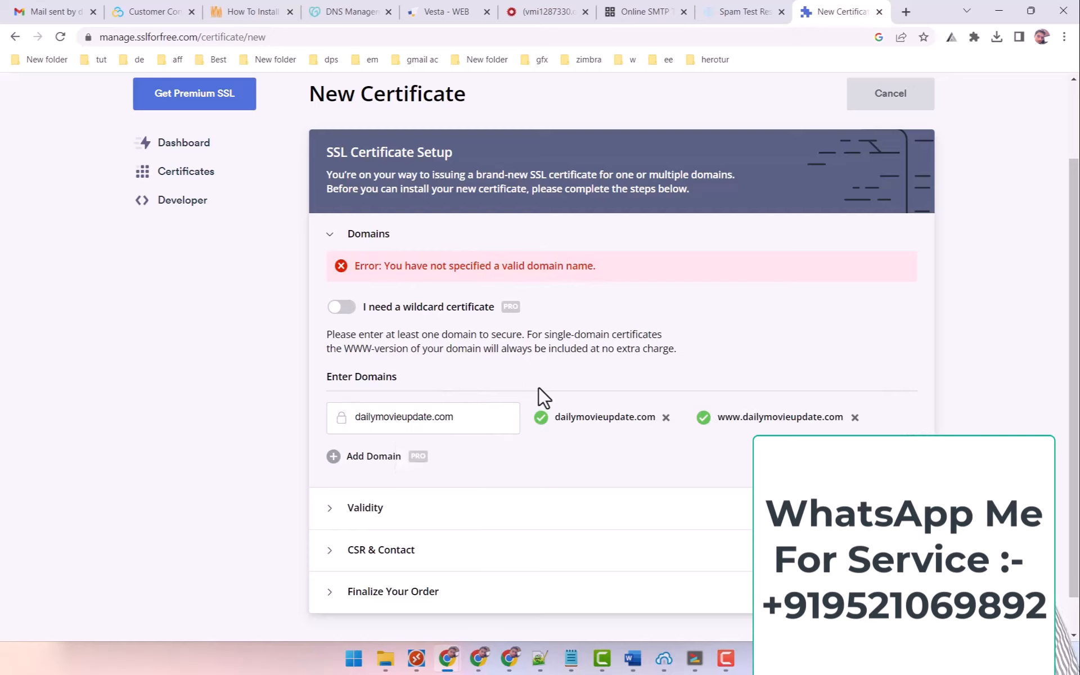
{"action": "left_click", "coordinate": [884, 457]}
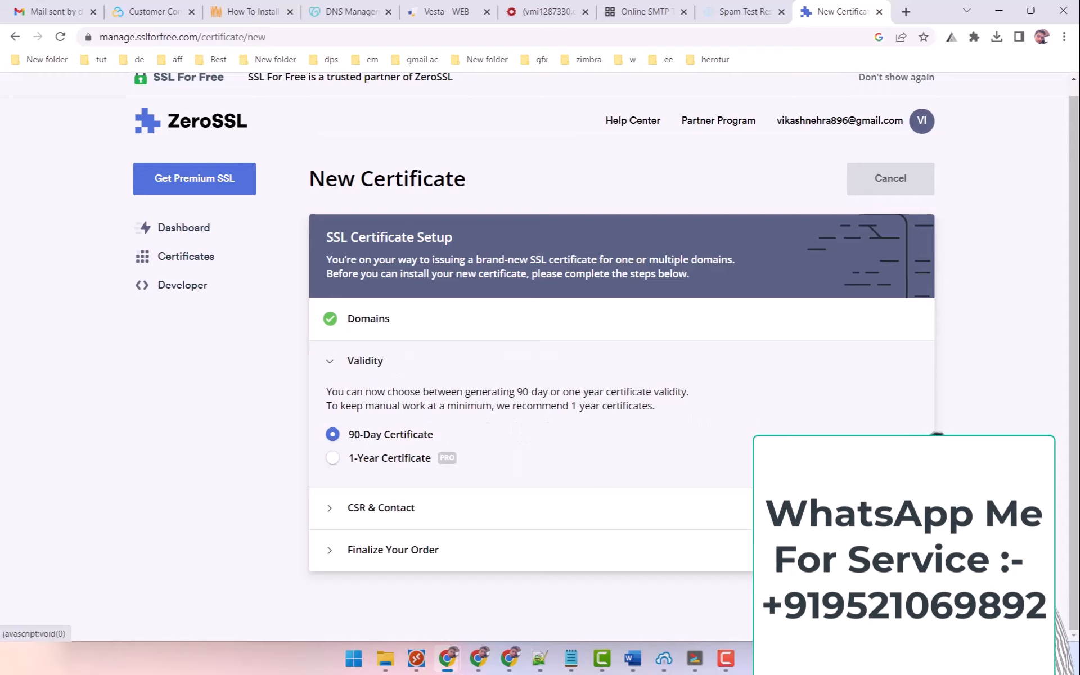
Keep the 90-day validity and the auto-generated CSR, then review the Free plan.
{"action": "left_click", "coordinate": [935, 434]}
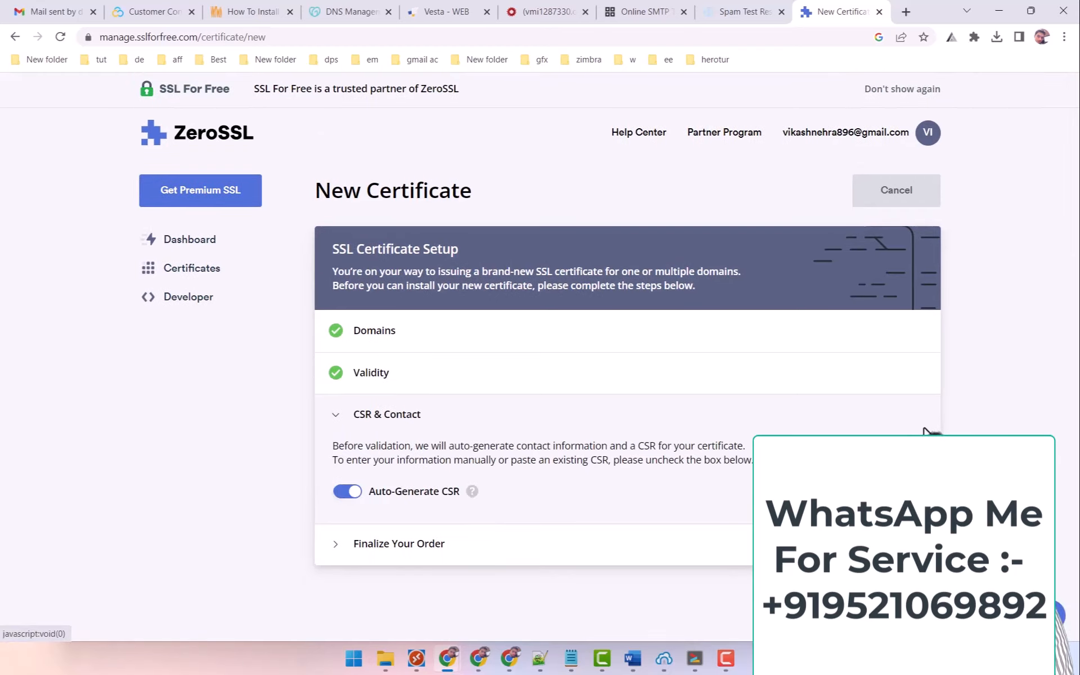
{"action": "left_click", "coordinate": [885, 491]}
{"action": "scroll", "coordinate": [721, 395], "scroll_direction": "down", "scroll_amount": 6}
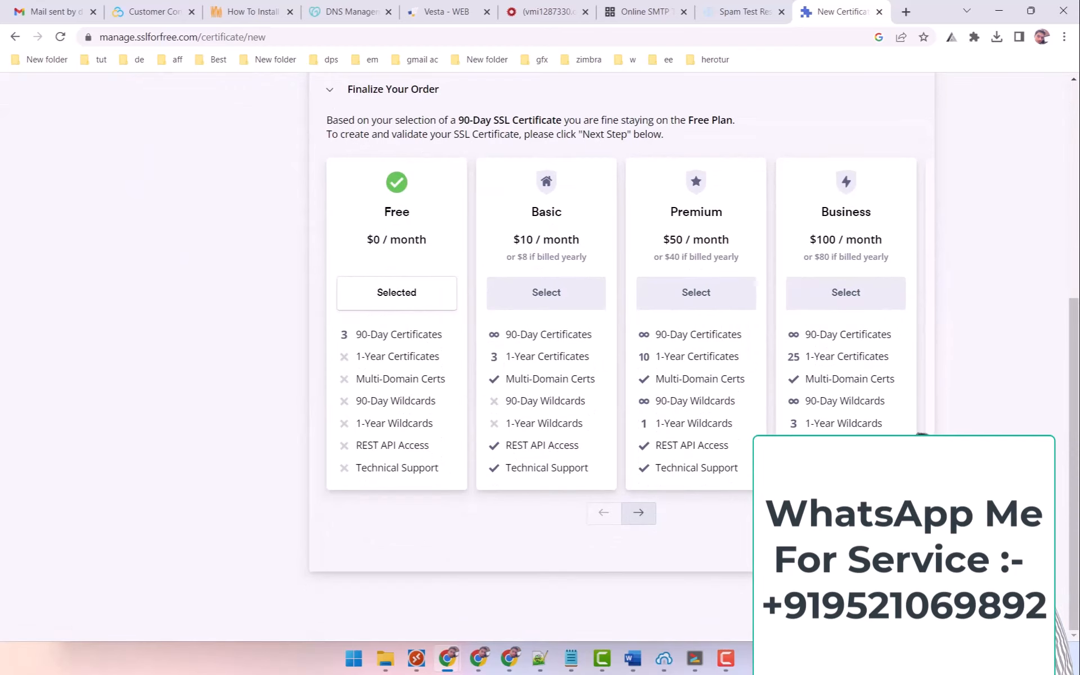
{"action": "scroll", "coordinate": [622, 356], "scroll_direction": "up", "scroll_amount": 2}
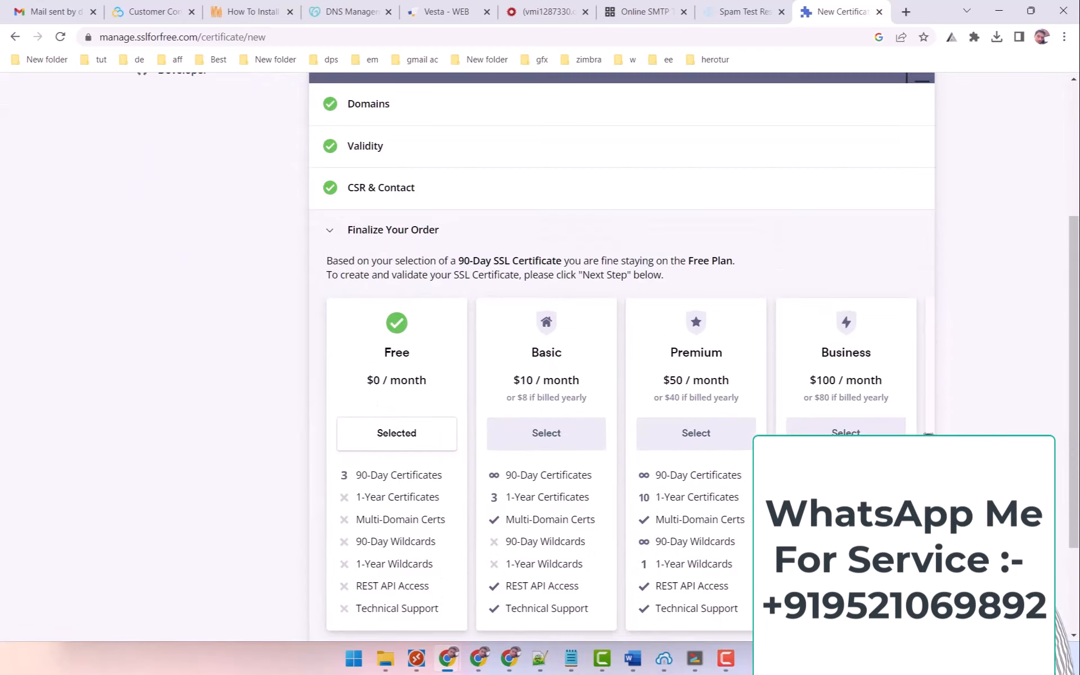
{"action": "scroll", "coordinate": [599, 361], "scroll_direction": "down", "scroll_amount": 1}
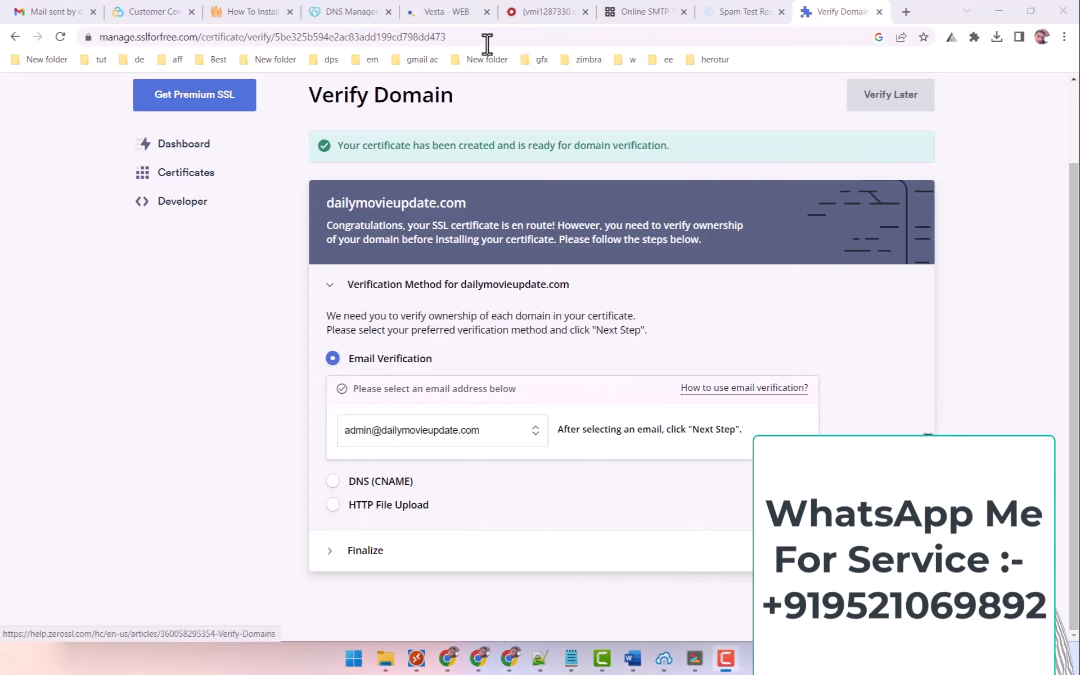
Open the domain's webmail inbox from Vesta's MAIL section.
{"action": "left_click", "coordinate": [434, 11]}
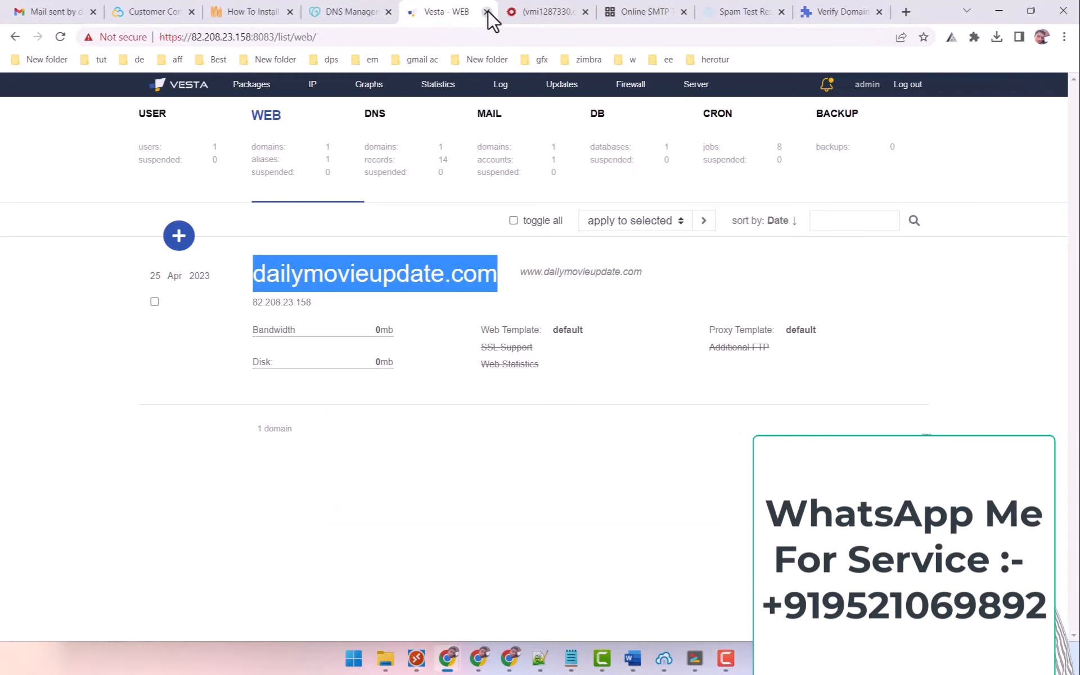
{"action": "left_click", "coordinate": [523, 168]}
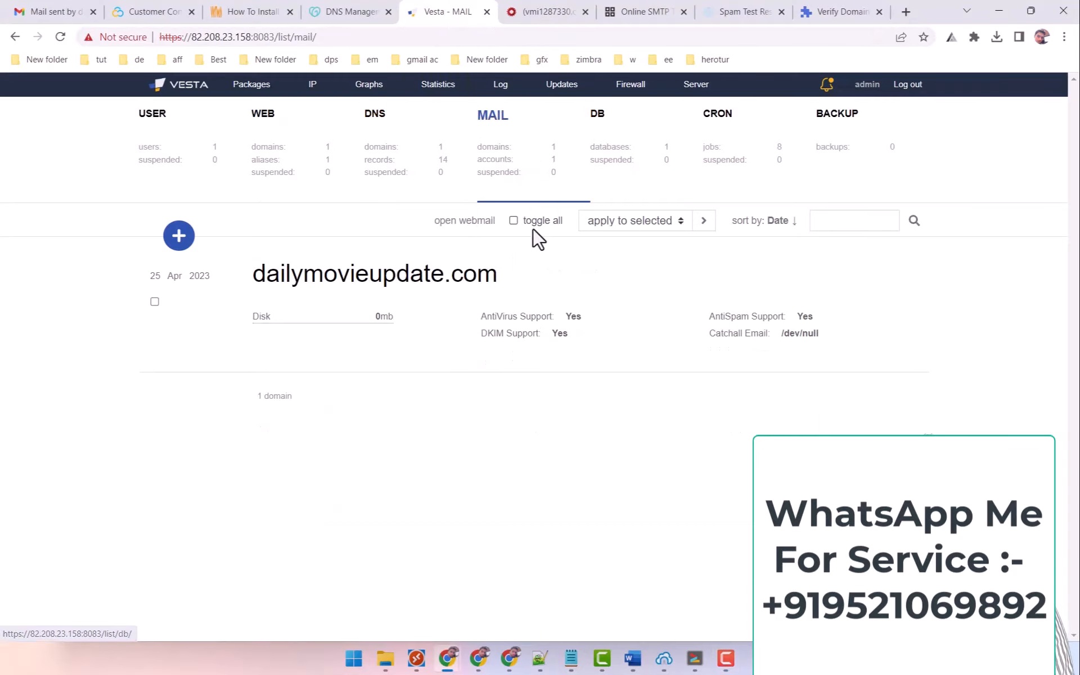
{"action": "left_click", "coordinate": [464, 220]}
{"action": "left_click", "coordinate": [489, 16]}
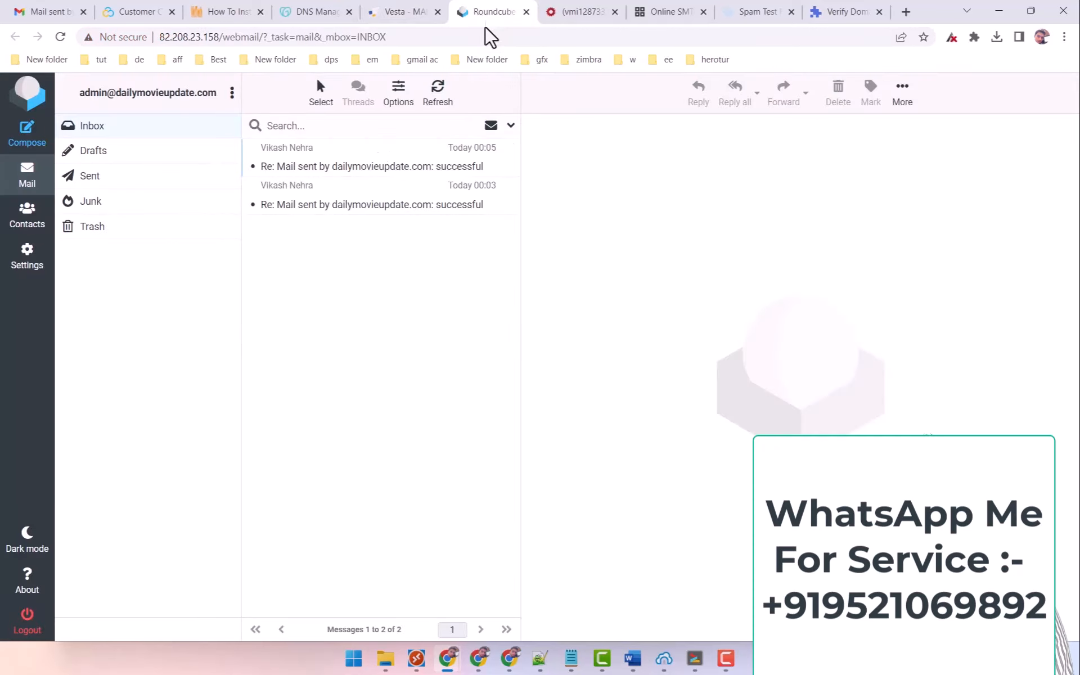
Choose Email Verification in ZeroSSL to send the dailymovieupdate.com verification email.
{"action": "left_click", "coordinate": [839, 17]}
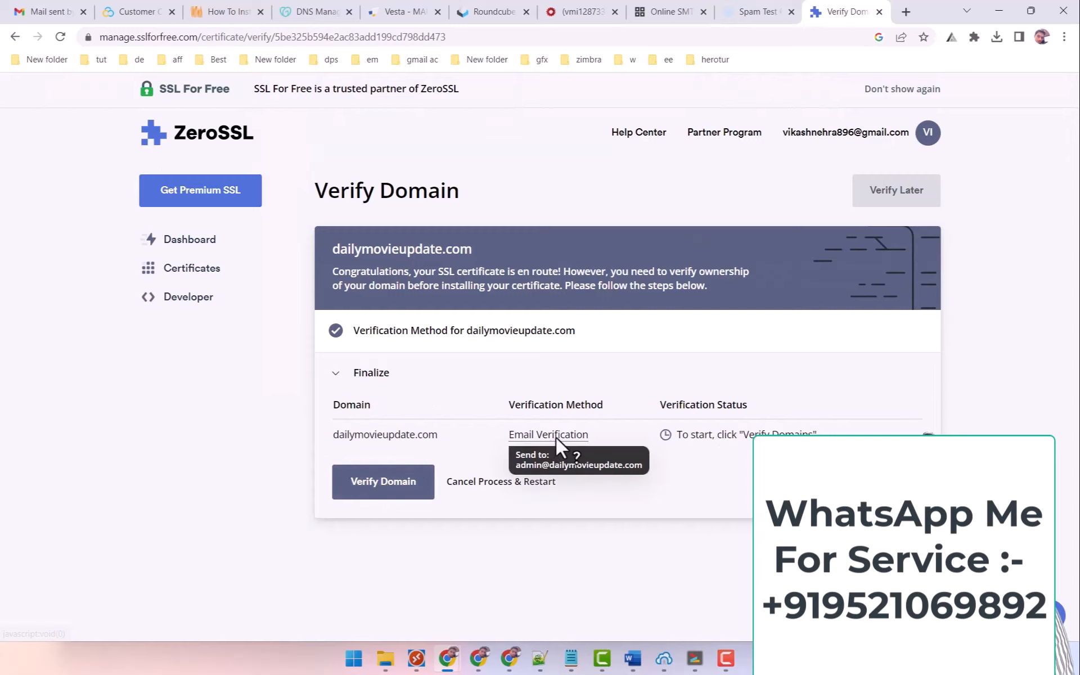
{"action": "left_click", "coordinate": [411, 479]}
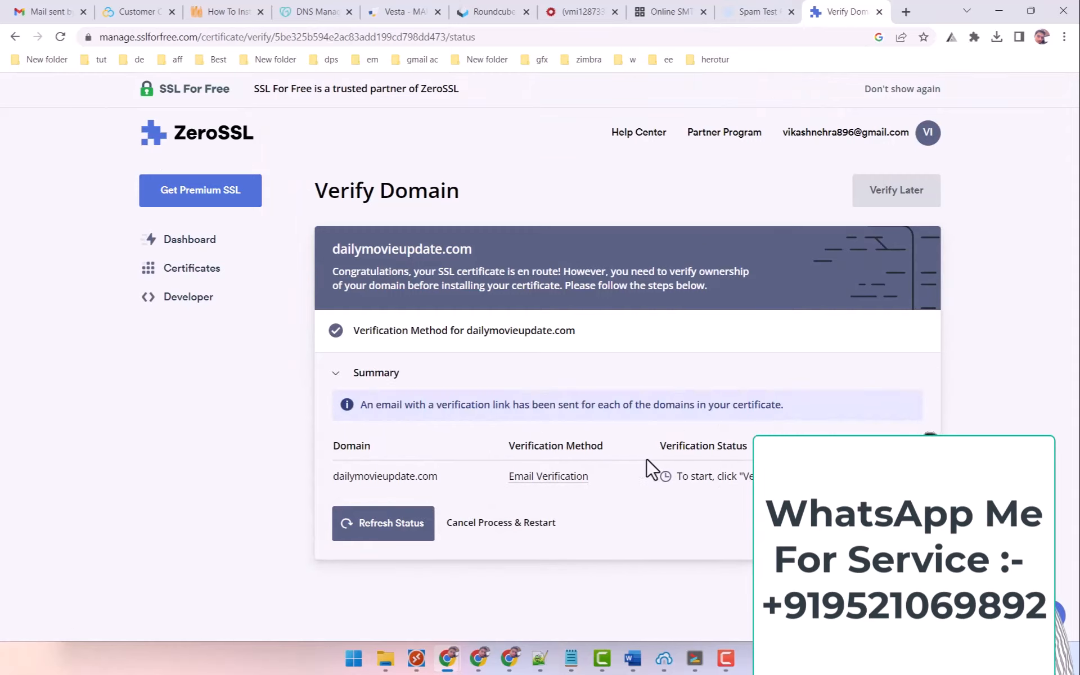
{"action": "left_click", "coordinate": [473, 11]}
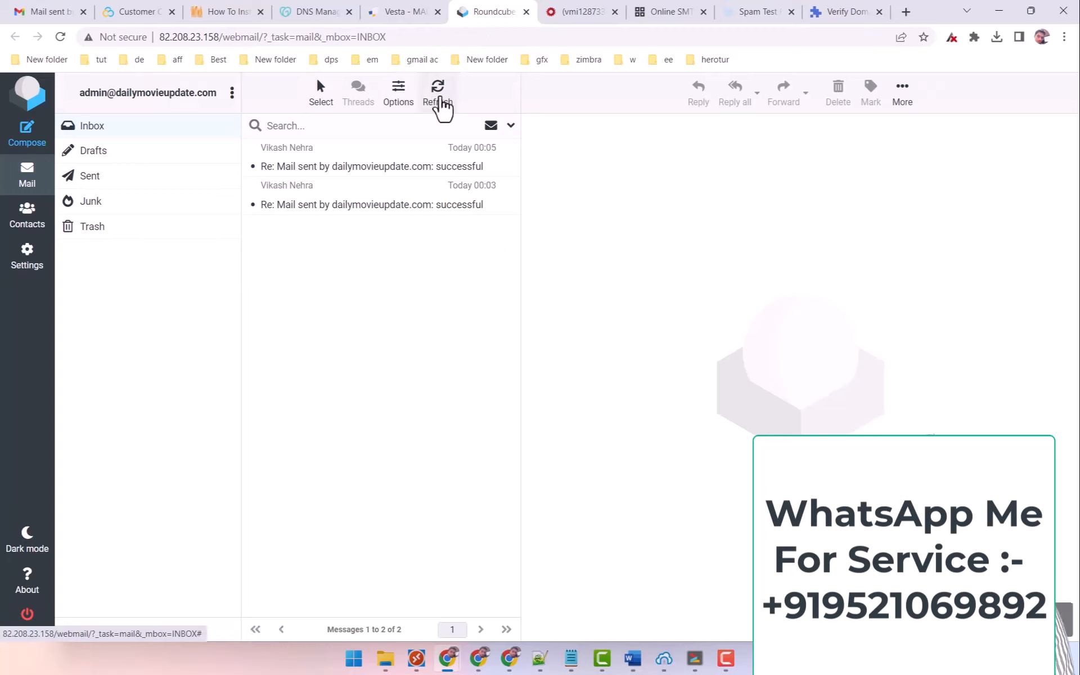
Refresh the inbox and follow ZeroSSL's Verify Domains email to its verification page.
{"action": "left_click", "coordinate": [60, 37]}
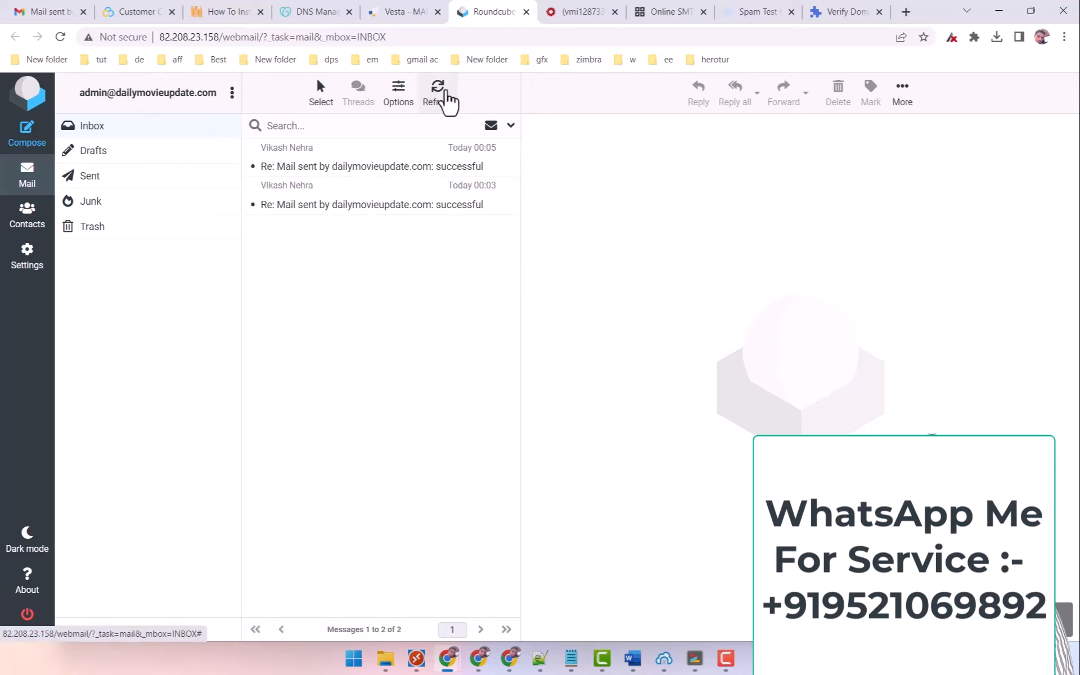
{"action": "left_click", "coordinate": [444, 101]}
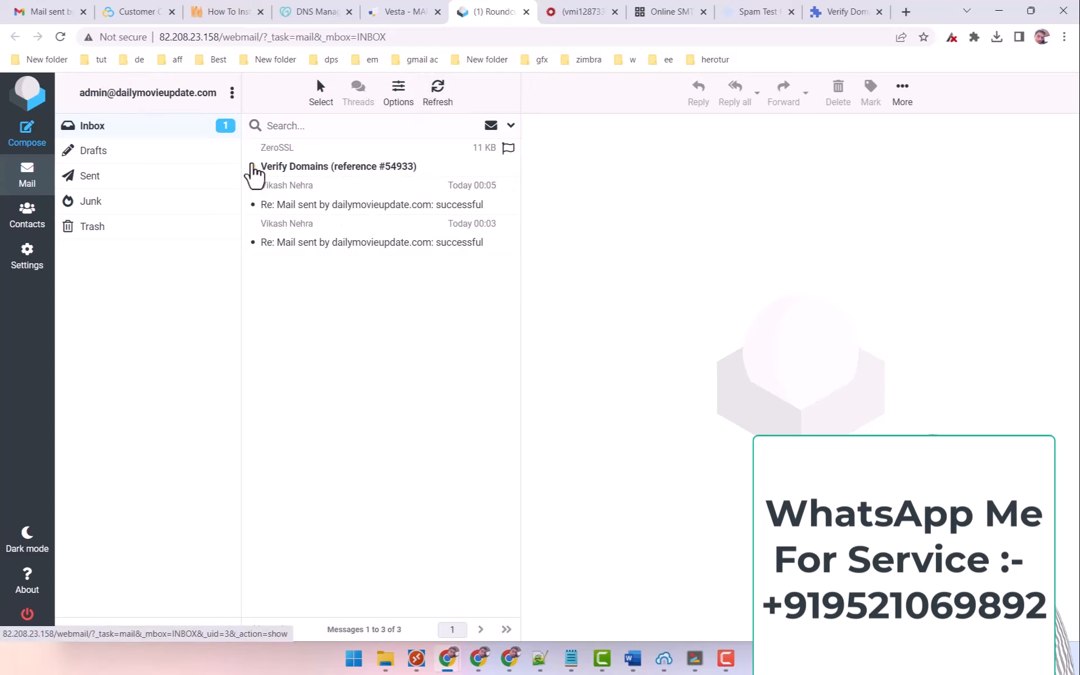
{"action": "left_click", "coordinate": [342, 165]}
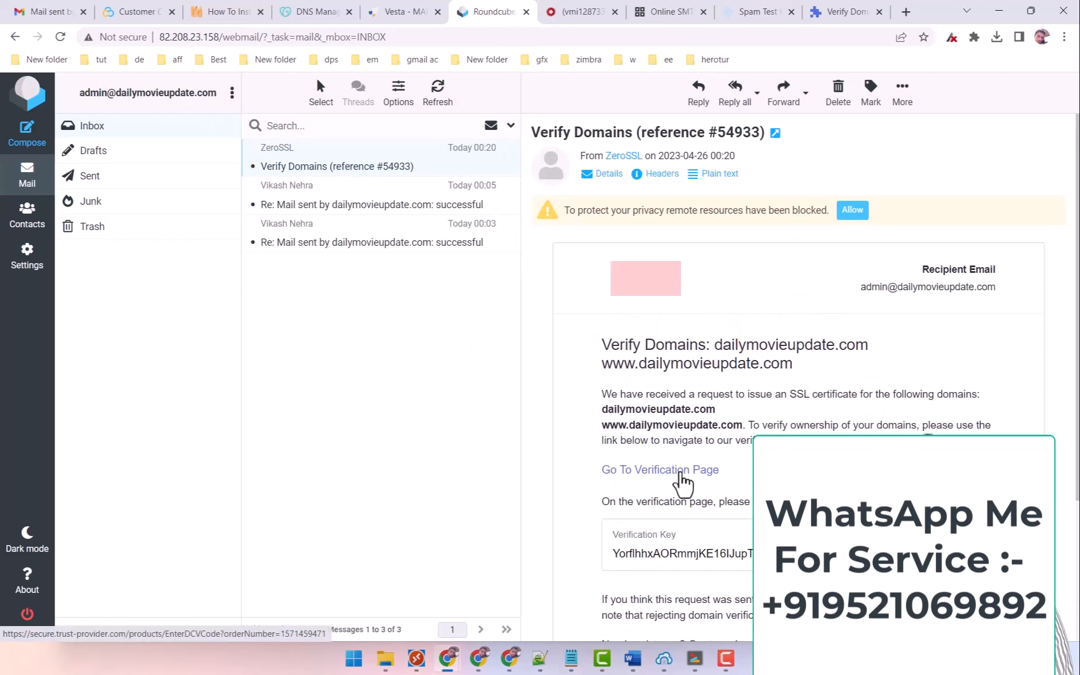
{"action": "left_click", "coordinate": [682, 481]}
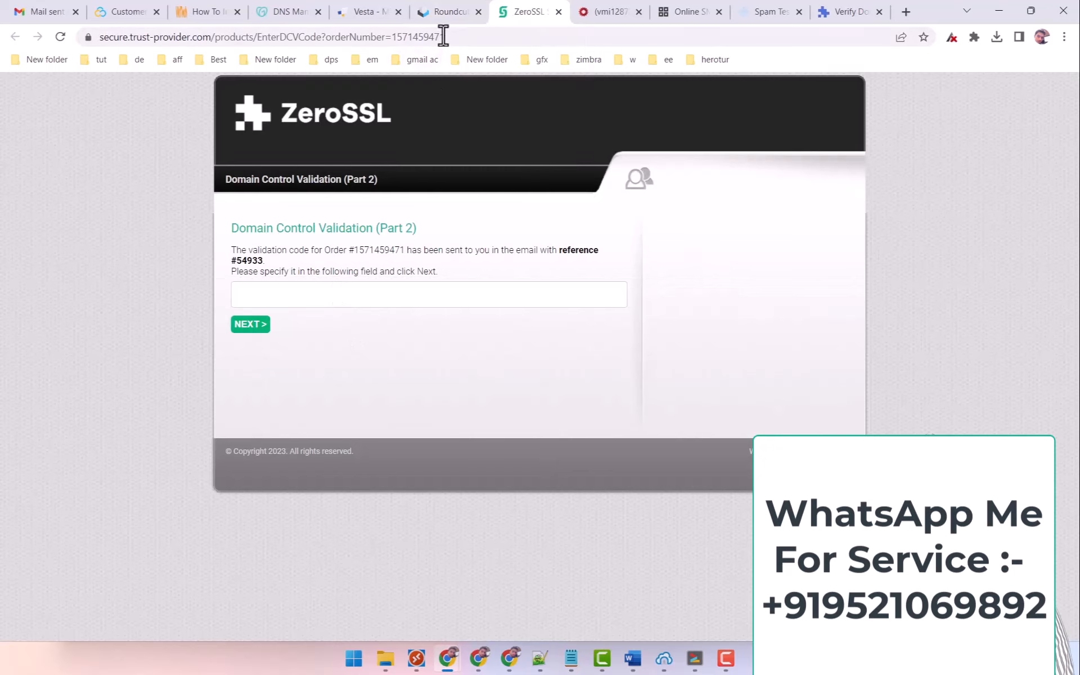
Copy the verification key from the email, paste and submit it, then close the confirmation page.
{"action": "left_click", "coordinate": [450, 11]}
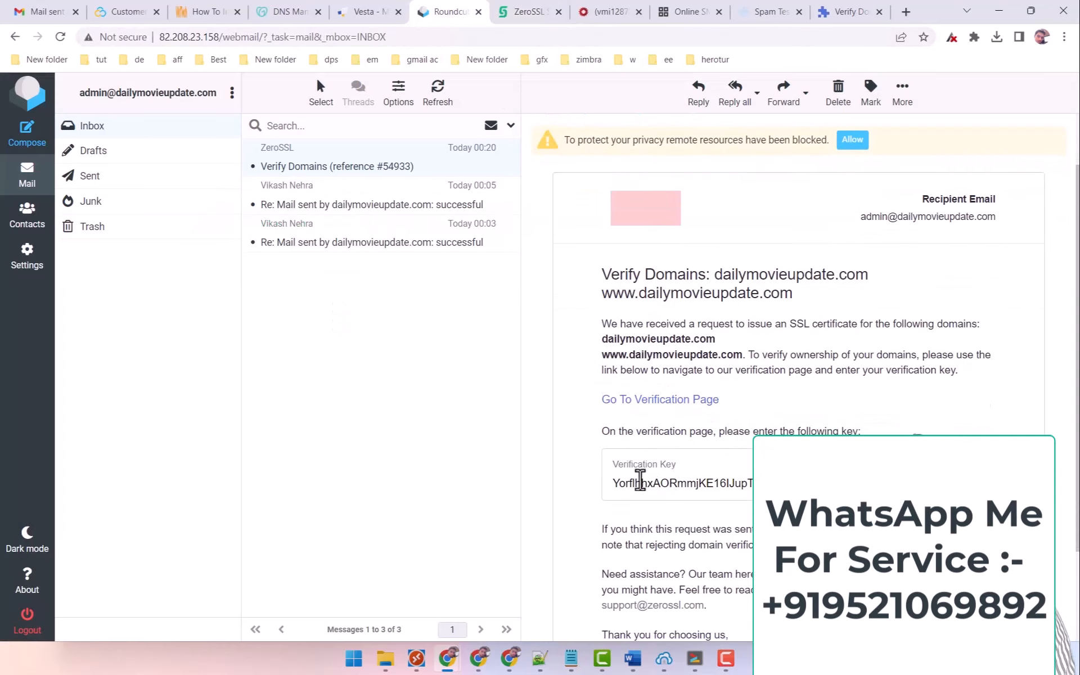
{"action": "left_click_drag", "start_coordinate": [612, 483], "coordinate": [741, 483]}
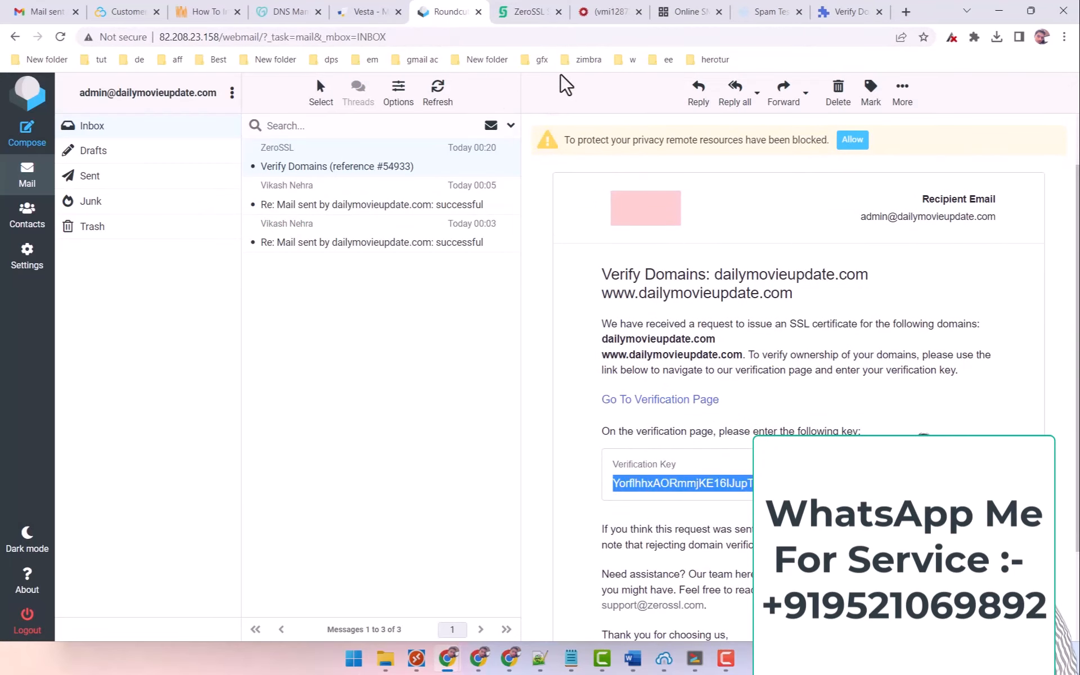
{"action": "left_click", "coordinate": [529, 11]}
{"action": "left_click", "coordinate": [351, 295]}
{"action": "key", "text": "ctrl+v"}
{"action": "left_click", "coordinate": [242, 324]}
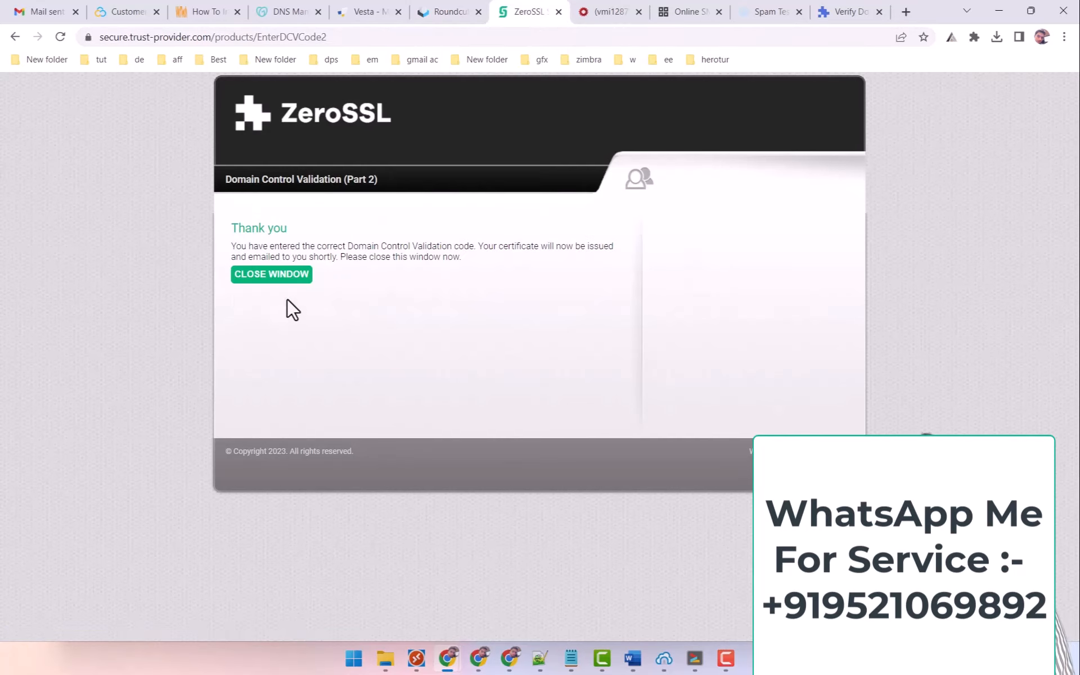
{"action": "left_click", "coordinate": [286, 273]}
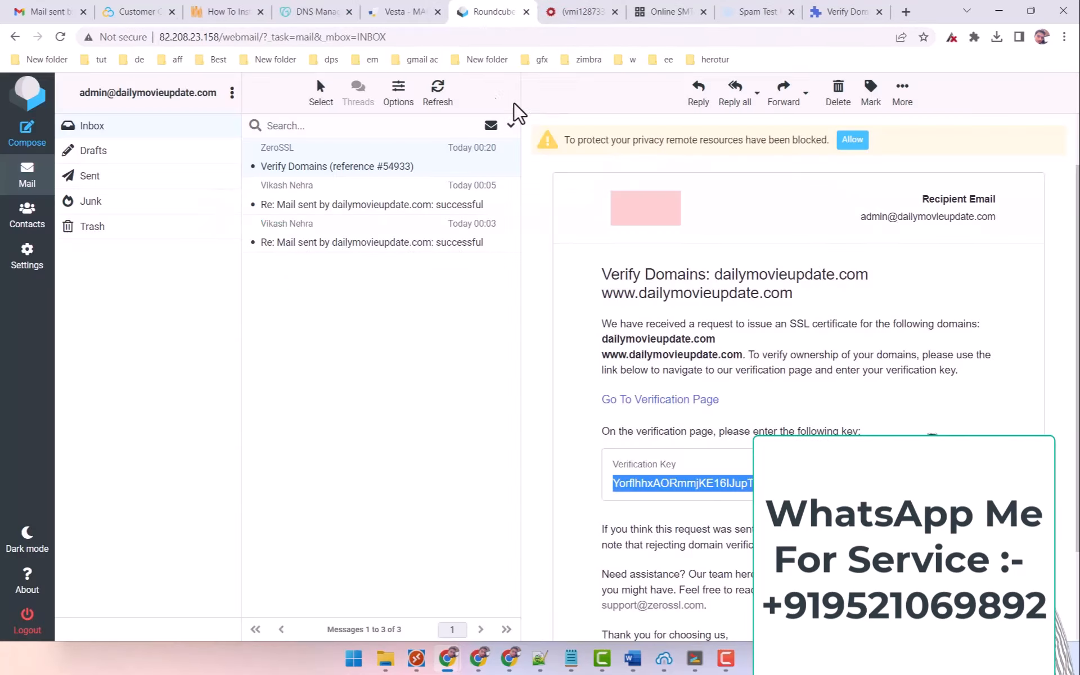
{"action": "left_click", "coordinate": [822, 11]}
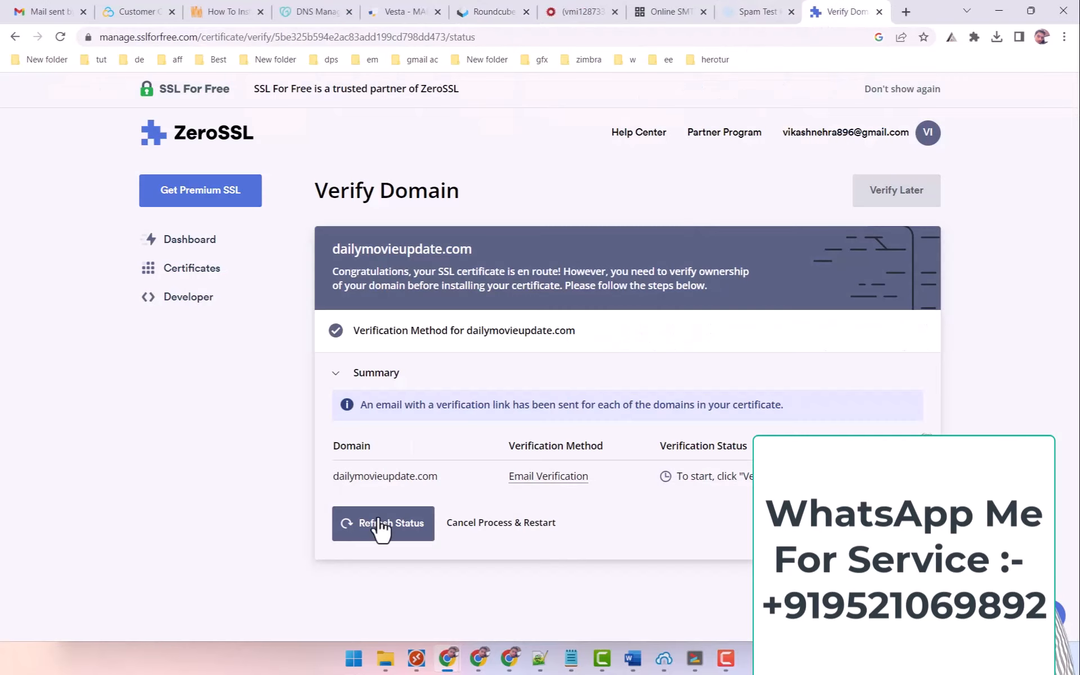
Refresh the verification status and proceed to Install Certificate.
{"action": "left_click", "coordinate": [363, 532]}
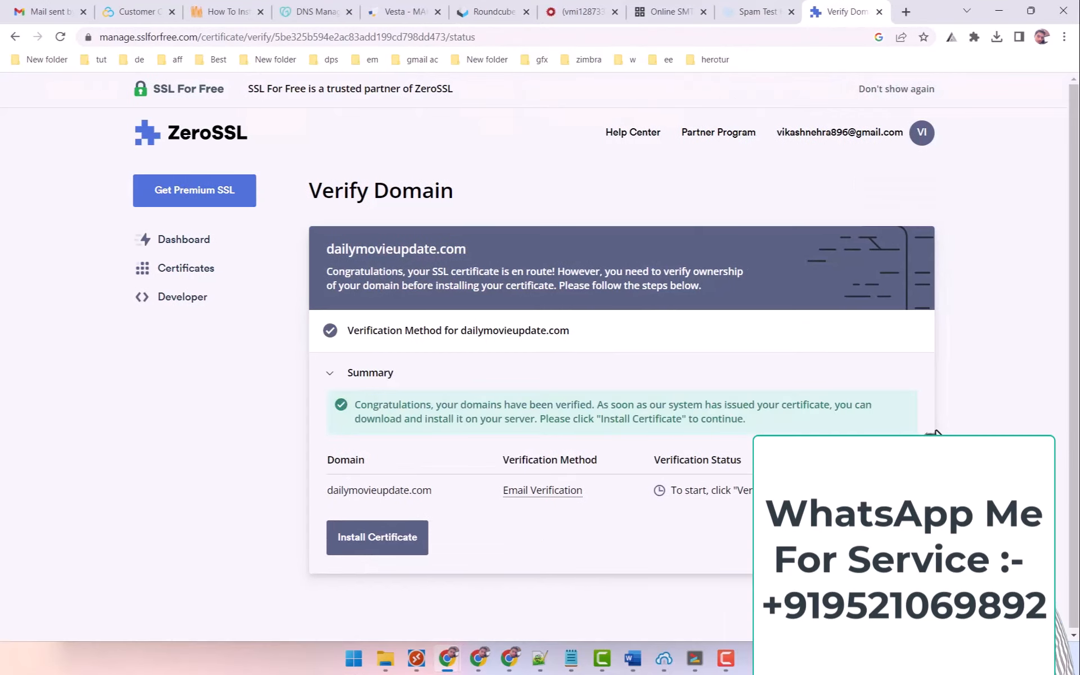
{"action": "scroll", "coordinate": [1026, 418], "scroll_direction": "down", "scroll_amount": 1}
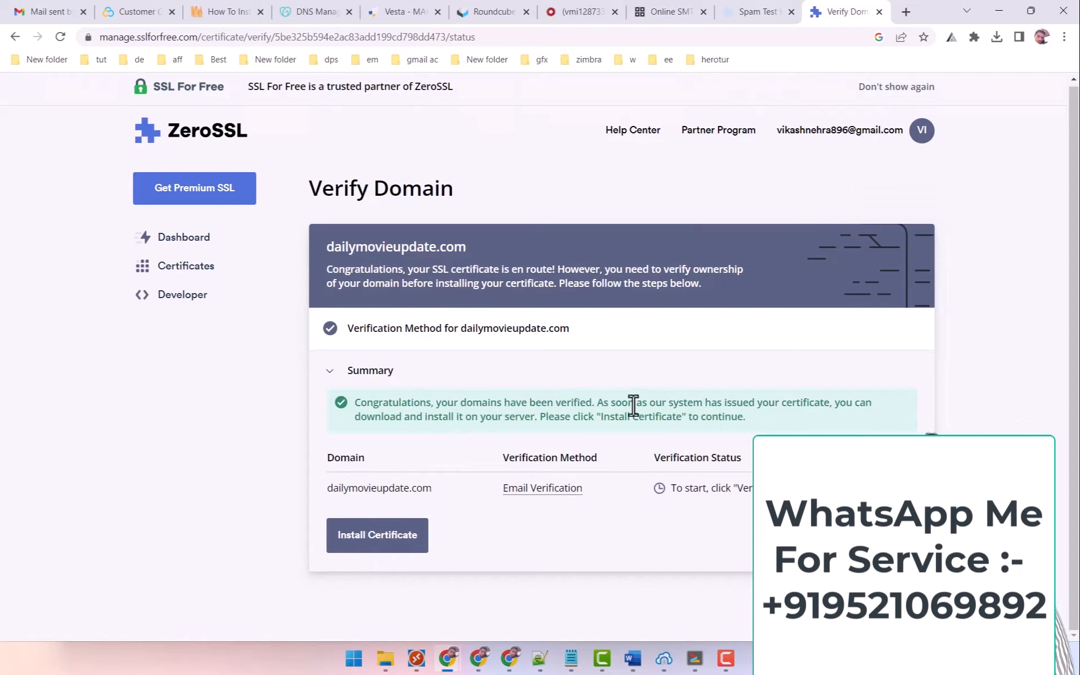
{"action": "left_click", "coordinate": [358, 540]}
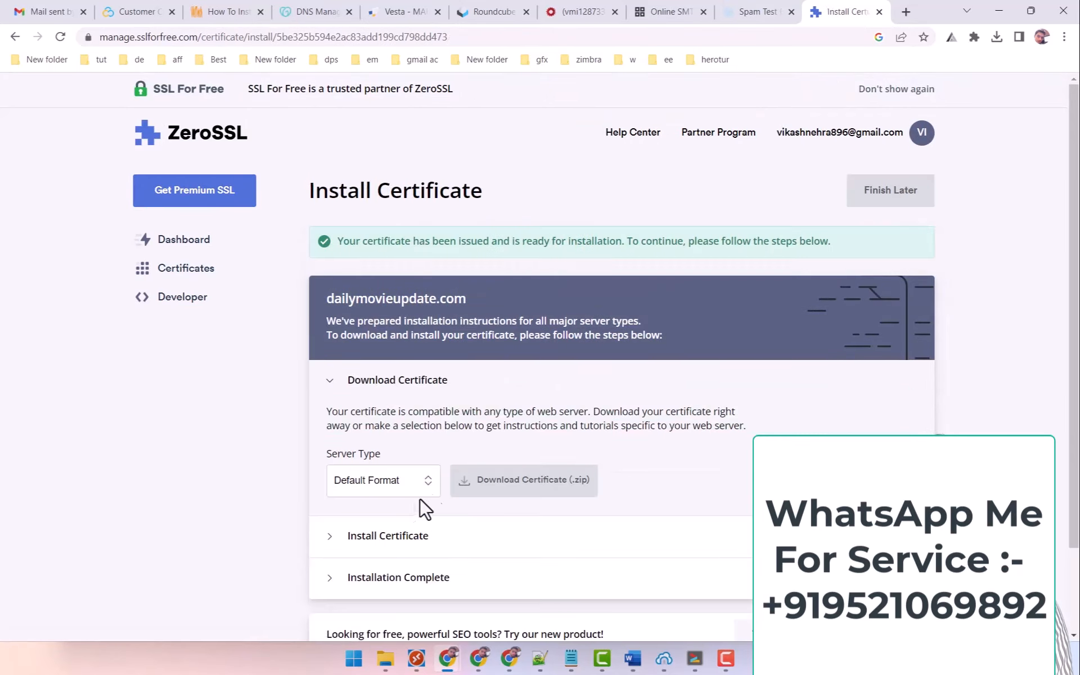
Download the certificate as a .zip and open it from the downloads list.
{"action": "left_click", "coordinate": [514, 491]}
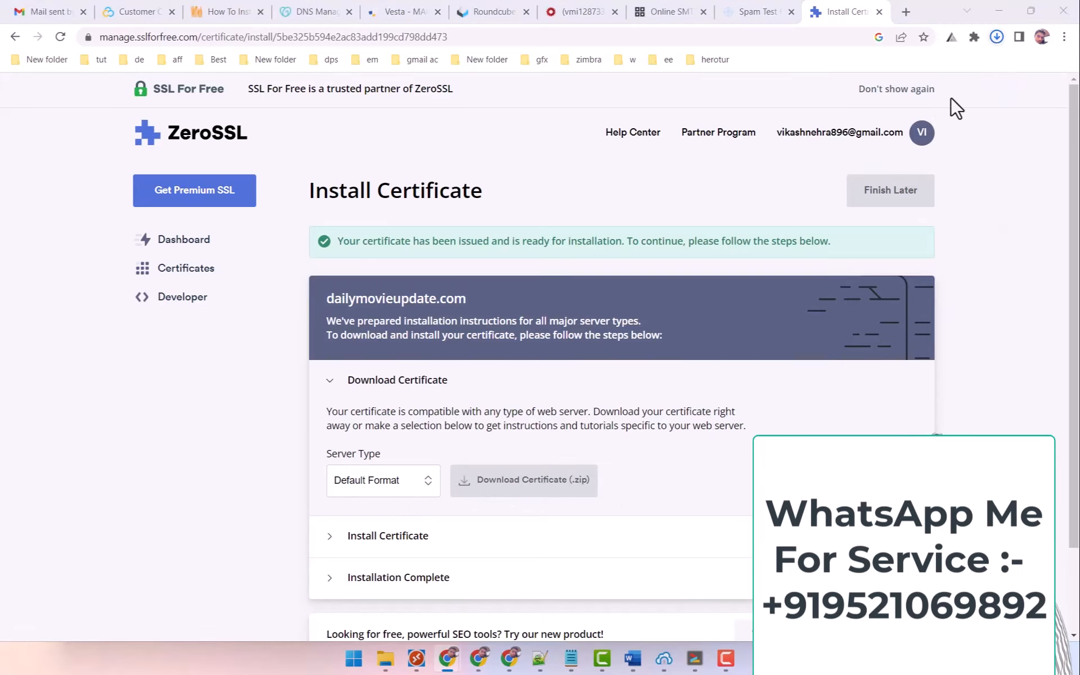
{"action": "left_click", "coordinate": [995, 38]}
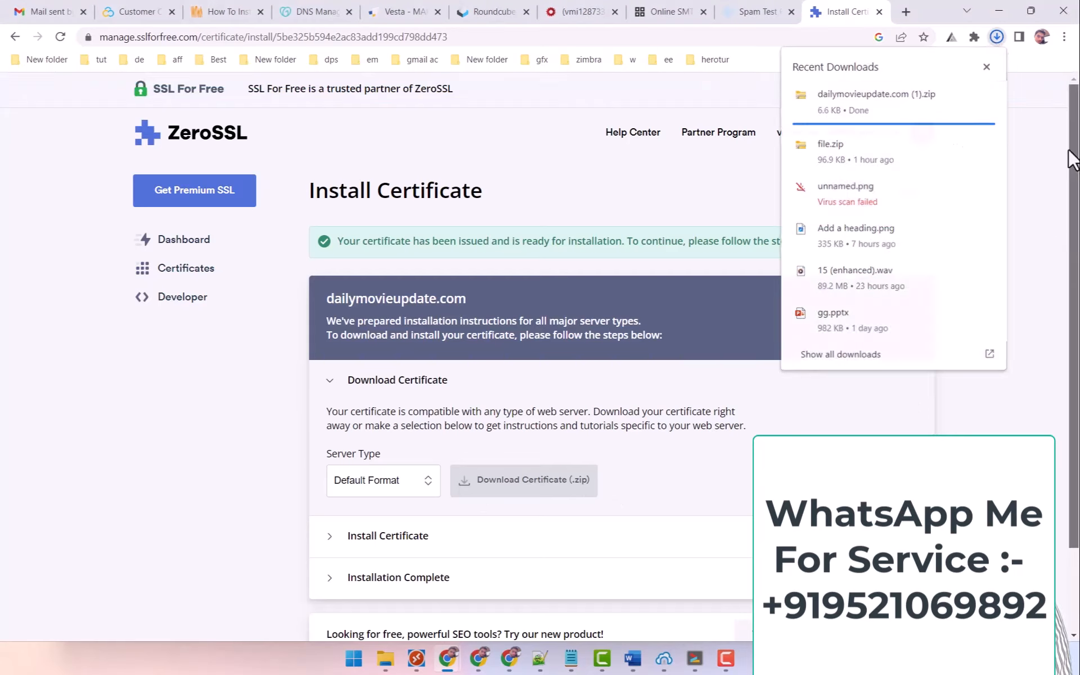
{"action": "left_click", "coordinate": [1072, 201]}
{"action": "left_click", "coordinate": [998, 37]}
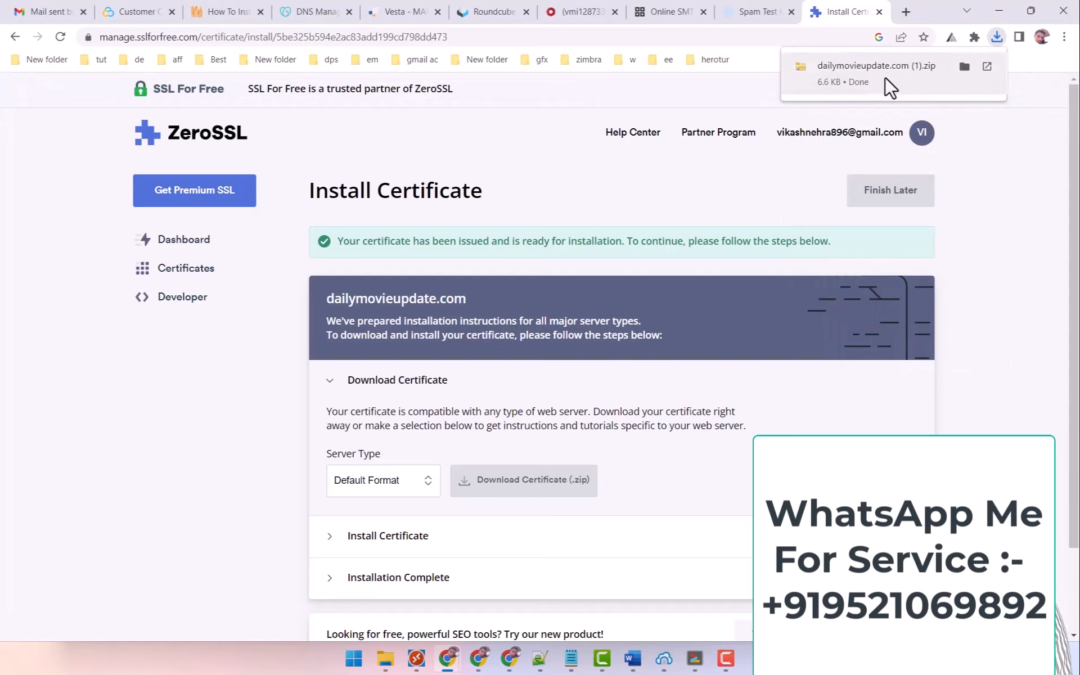
{"action": "left_click", "coordinate": [867, 71]}
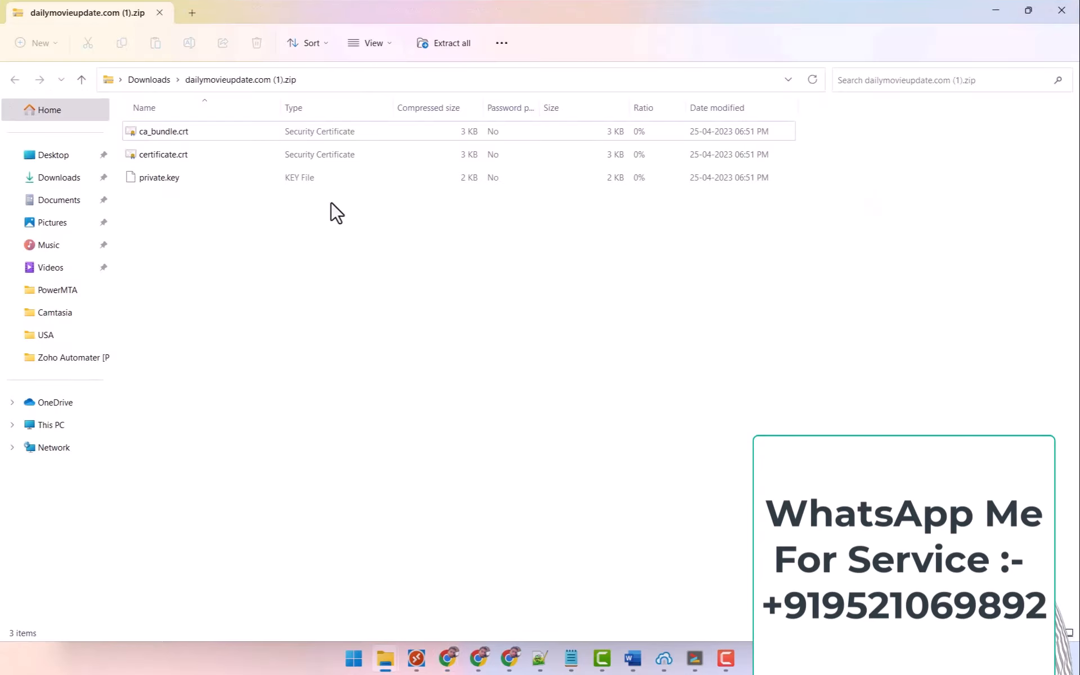
Open private.key in Notepad just once and copy its entire RSA private key text.
{"action": "right_click", "coordinate": [151, 180]}
{"action": "left_click", "coordinate": [190, 191]}
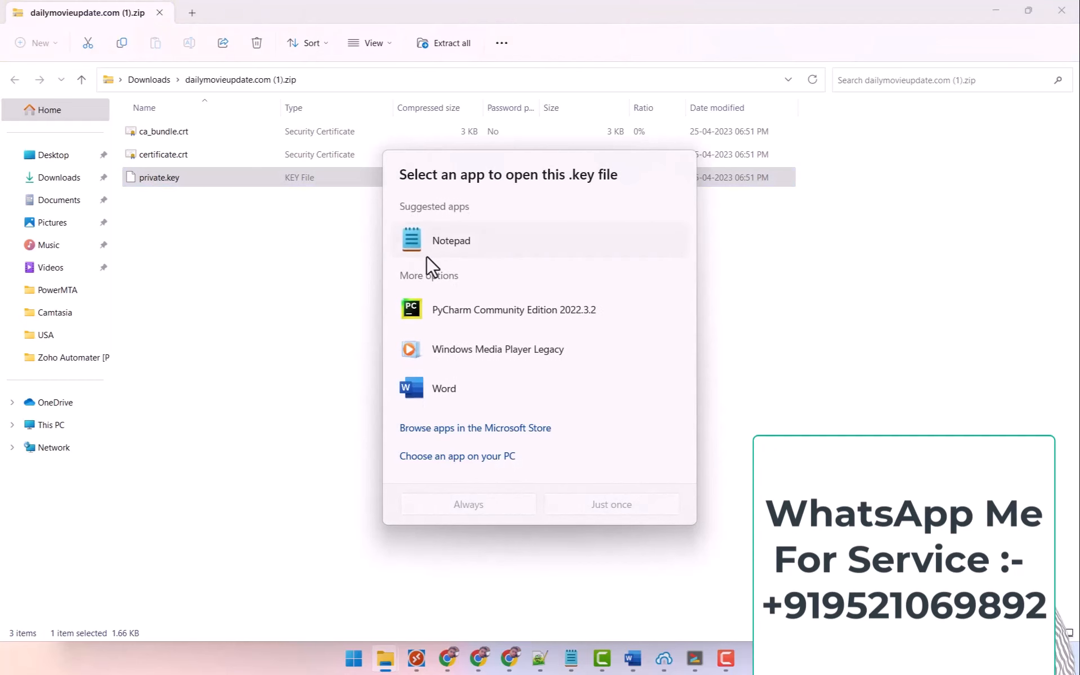
{"action": "left_click", "coordinate": [427, 252]}
{"action": "left_click", "coordinate": [601, 504]}
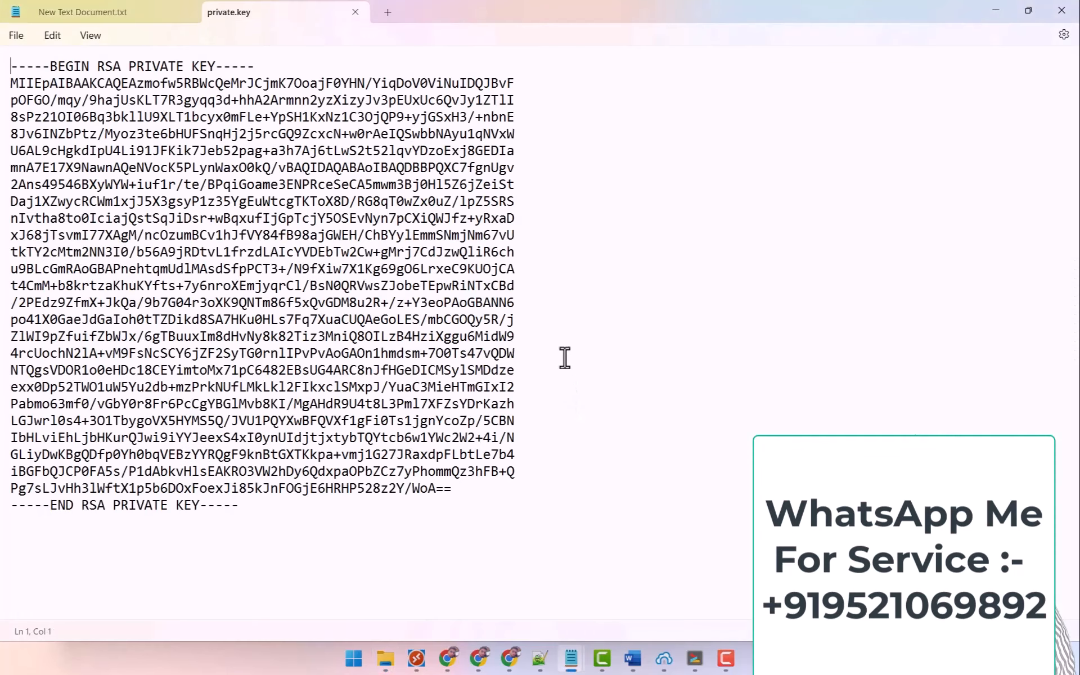
{"action": "key", "text": "ctrl+a"}
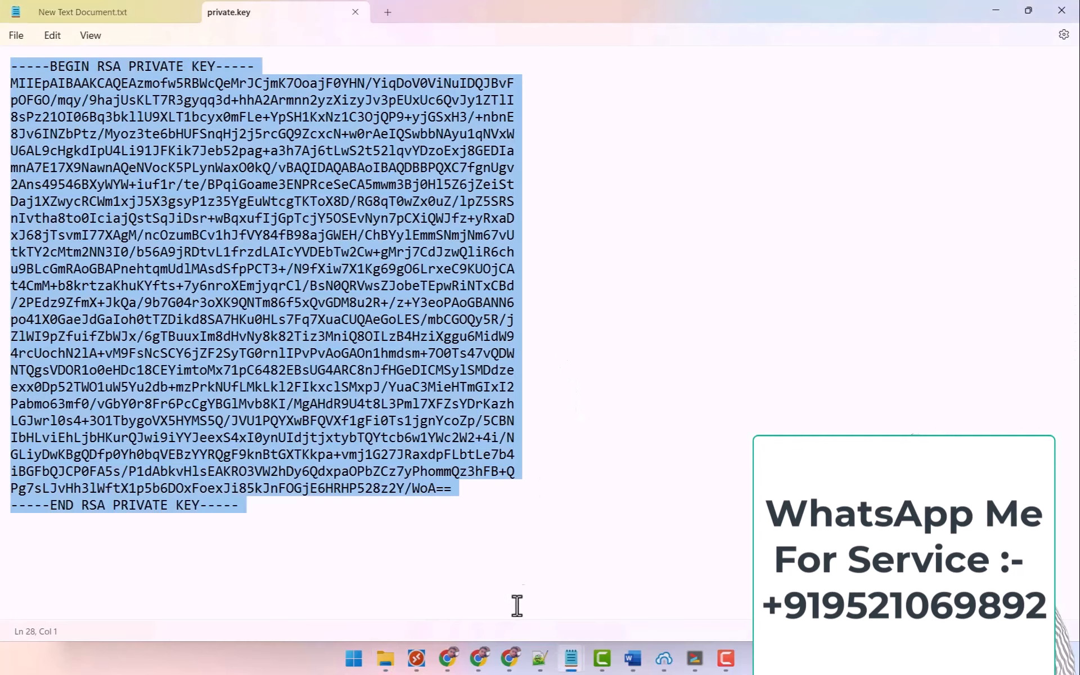
{"action": "mouse_move", "coordinate": [449, 659]}
{"action": "left_click", "coordinate": [423, 601]}
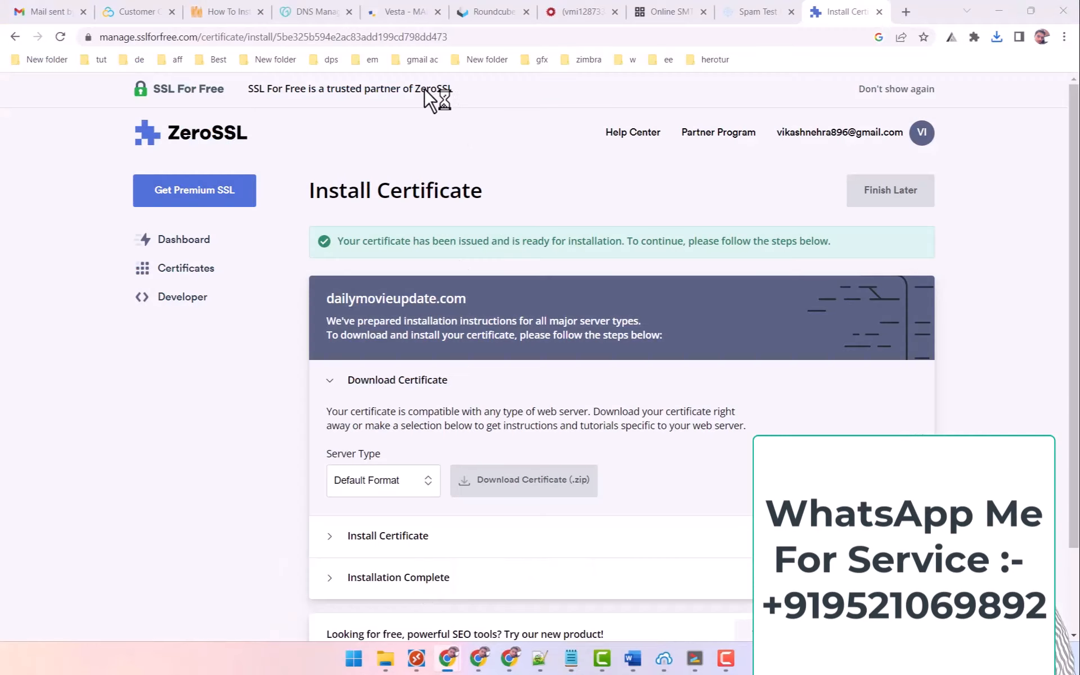
Edit dailymovieupdate.com in Vesta, tick SSL Support, and paste the RSA private key into SSL Key.
{"action": "left_click", "coordinate": [390, 17]}
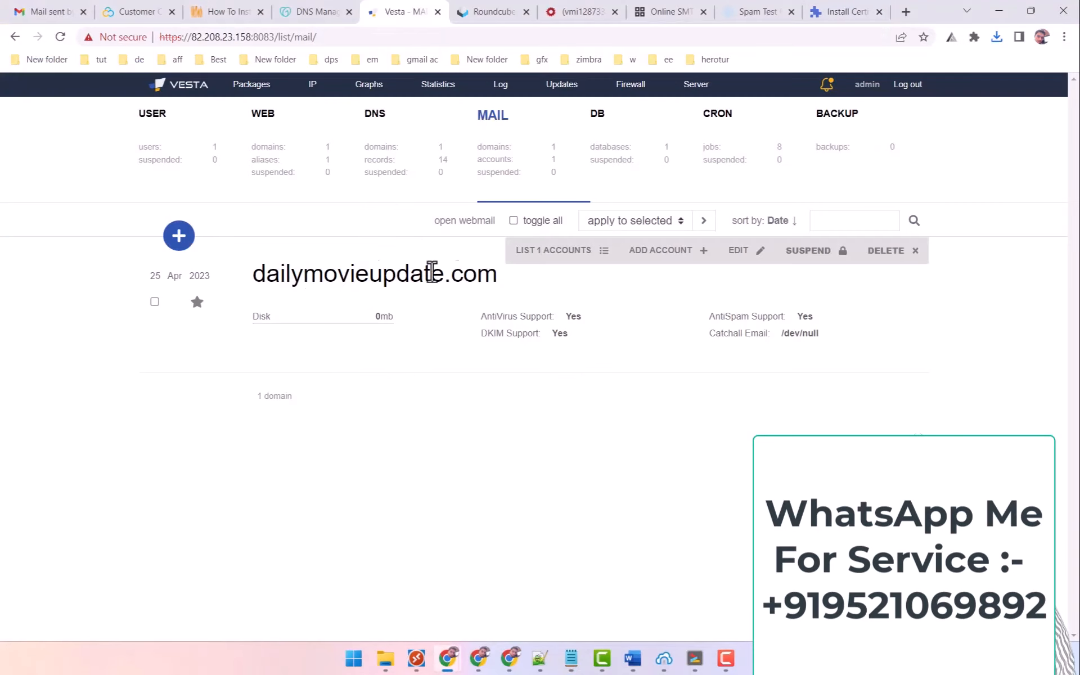
{"action": "left_click", "coordinate": [282, 157]}
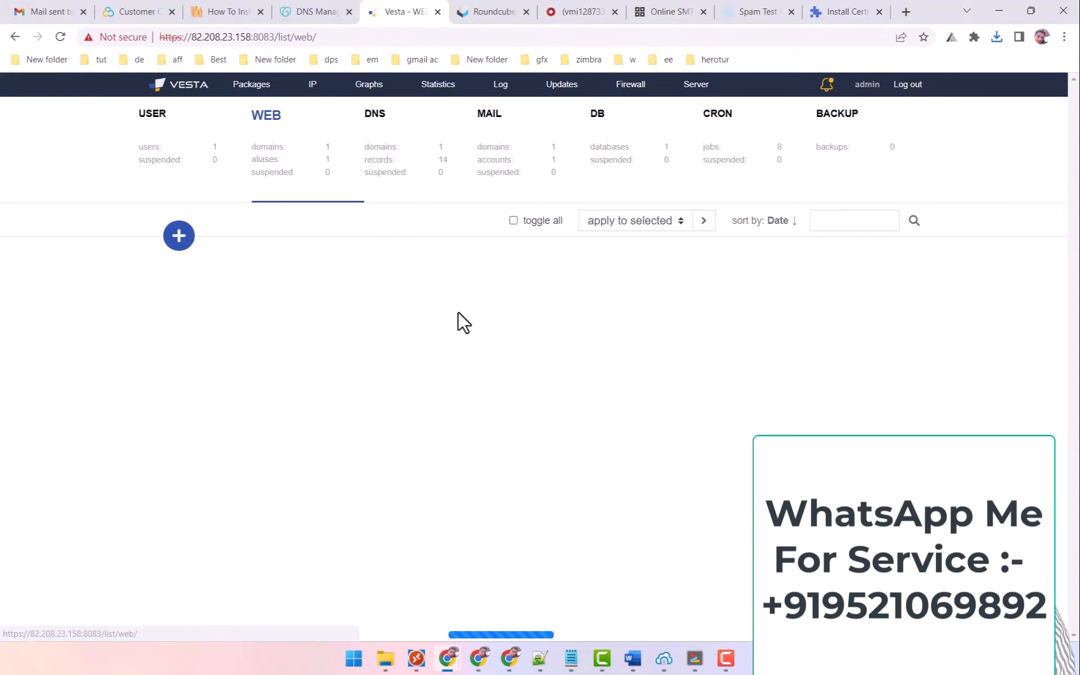
{"action": "left_click", "coordinate": [651, 253]}
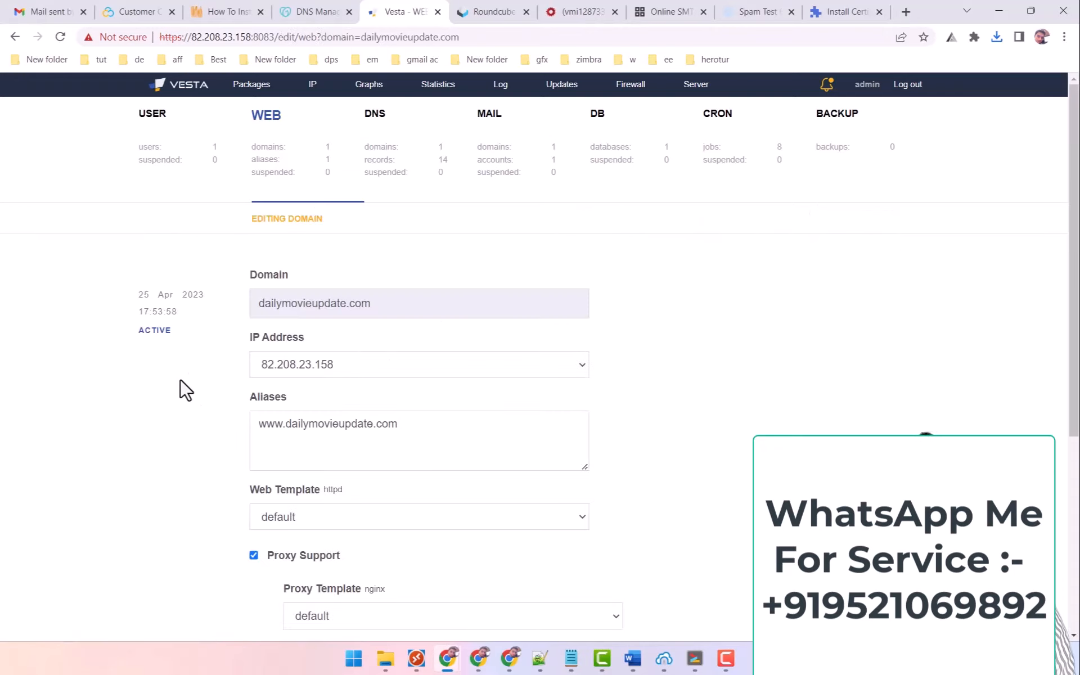
{"action": "scroll", "coordinate": [180, 390], "scroll_direction": "down", "scroll_amount": 5}
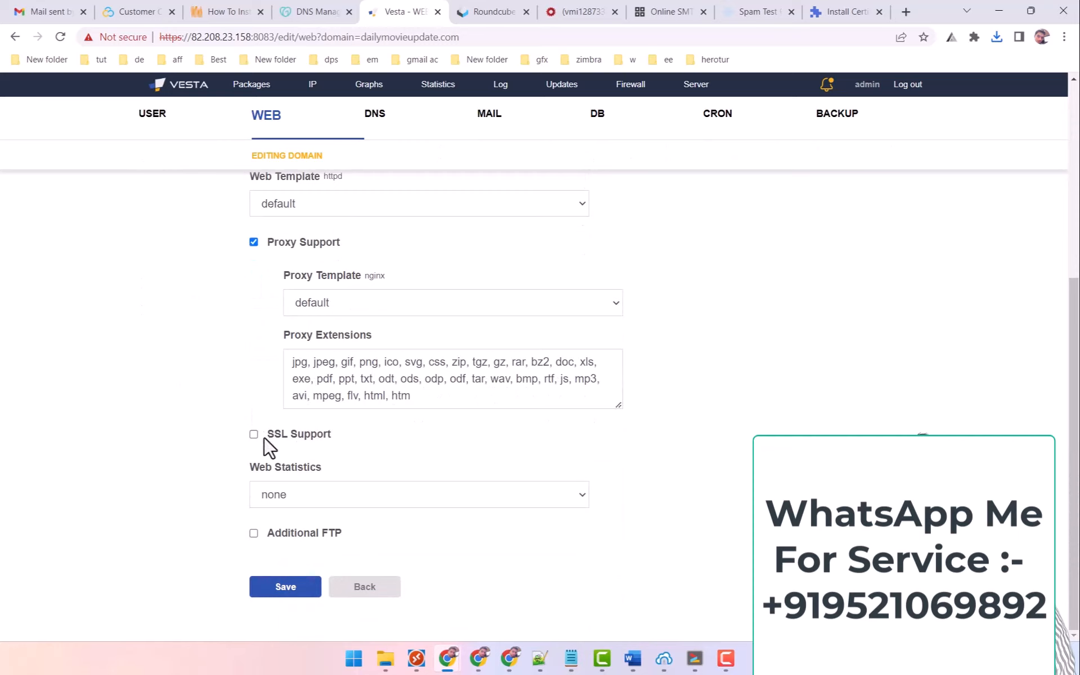
{"action": "left_click", "coordinate": [254, 434]}
{"action": "scroll", "coordinate": [180, 398], "scroll_direction": "down", "scroll_amount": 4}
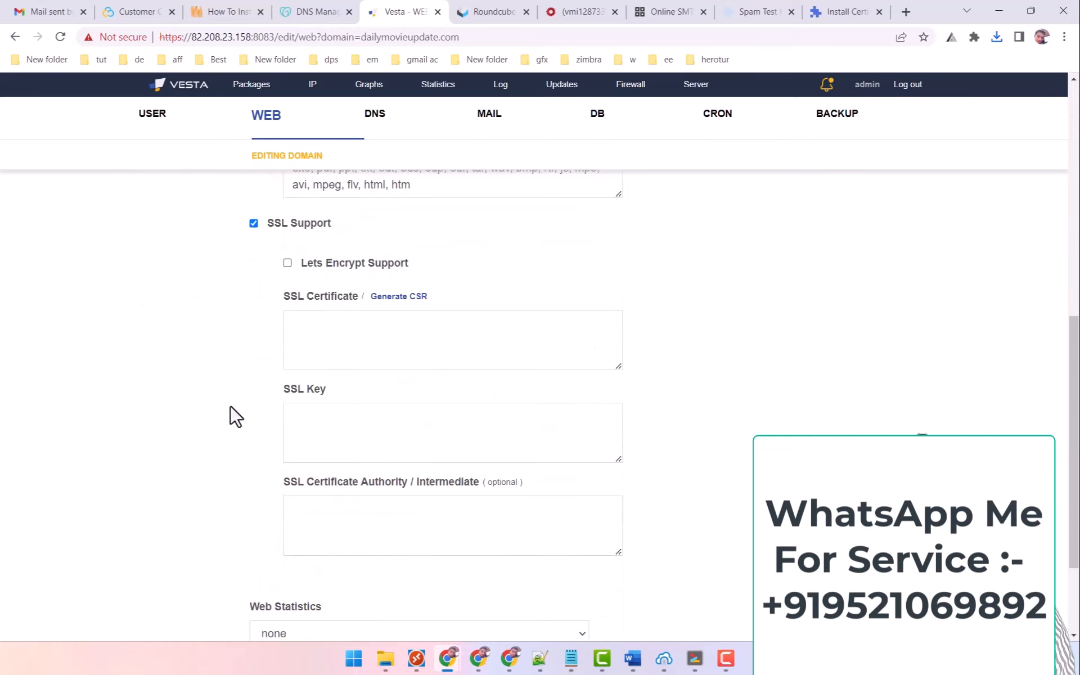
{"action": "left_click", "coordinate": [343, 425]}
{"action": "key", "text": "ctrl+v"}
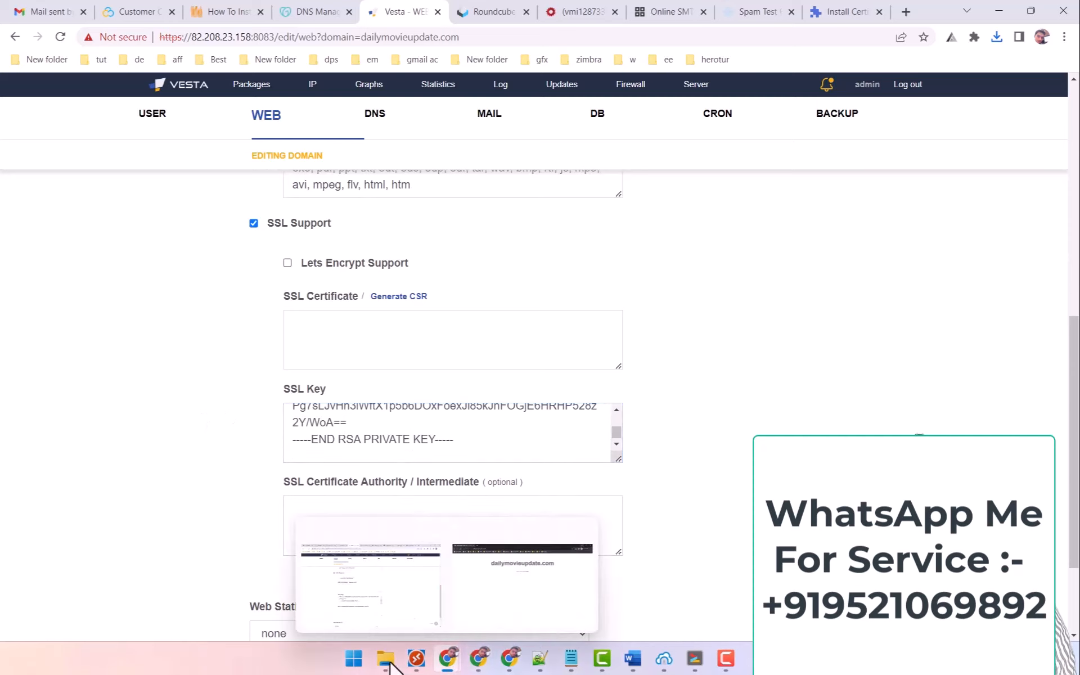
{"action": "mouse_move", "coordinate": [388, 661]}
{"action": "left_click", "coordinate": [454, 566]}
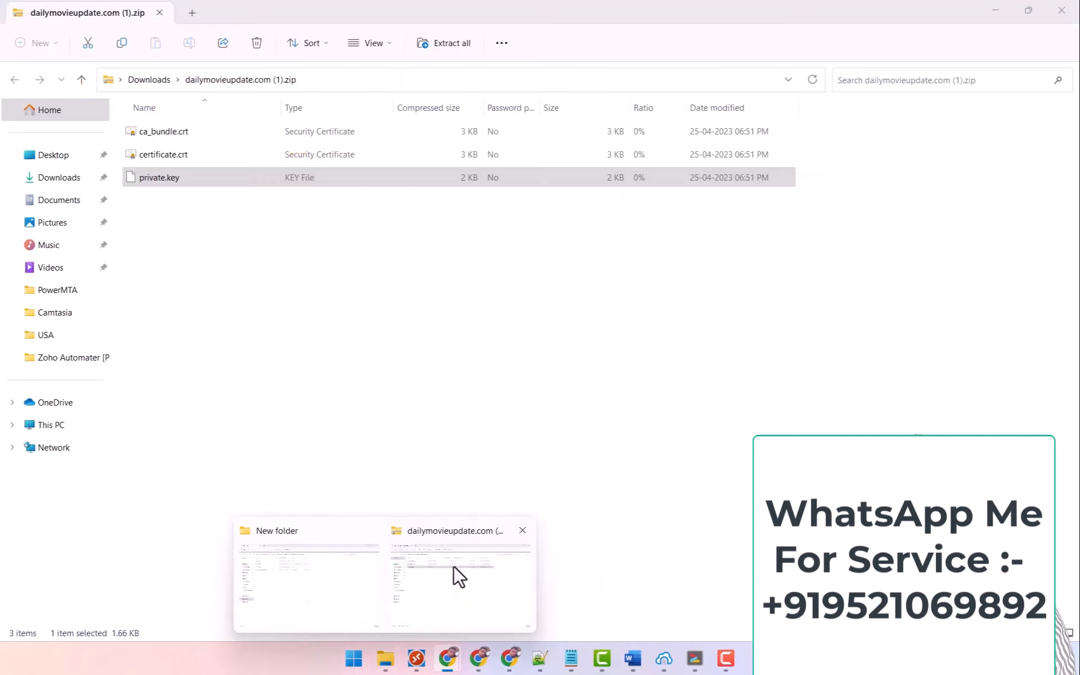
{"action": "right_click", "coordinate": [163, 154]}
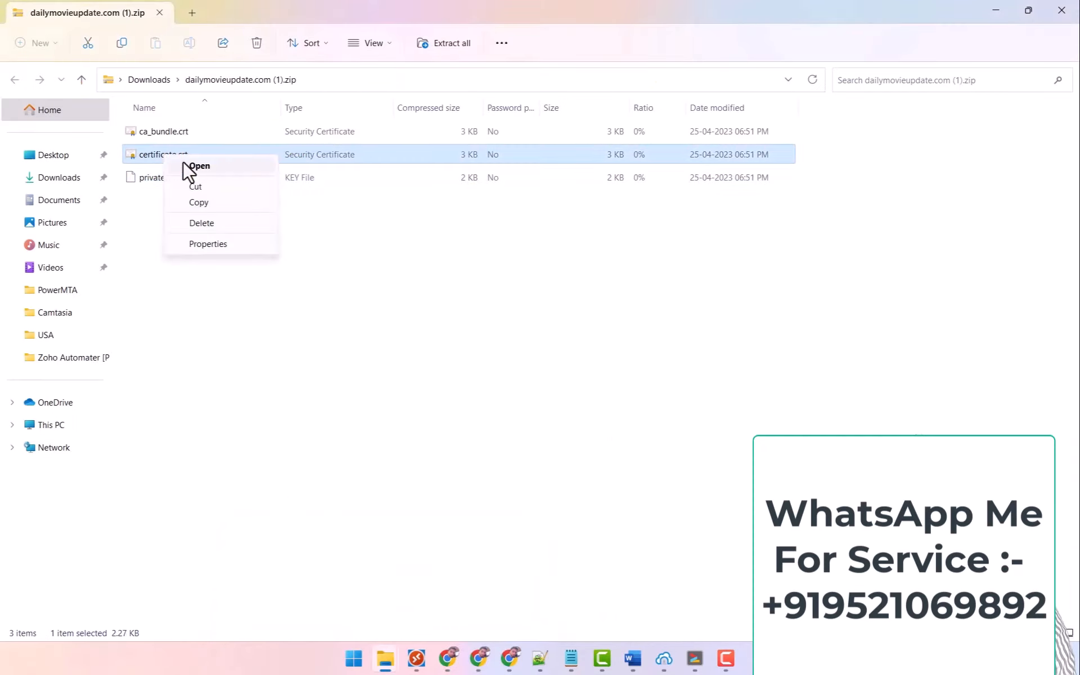
{"action": "left_click", "coordinate": [199, 165]}
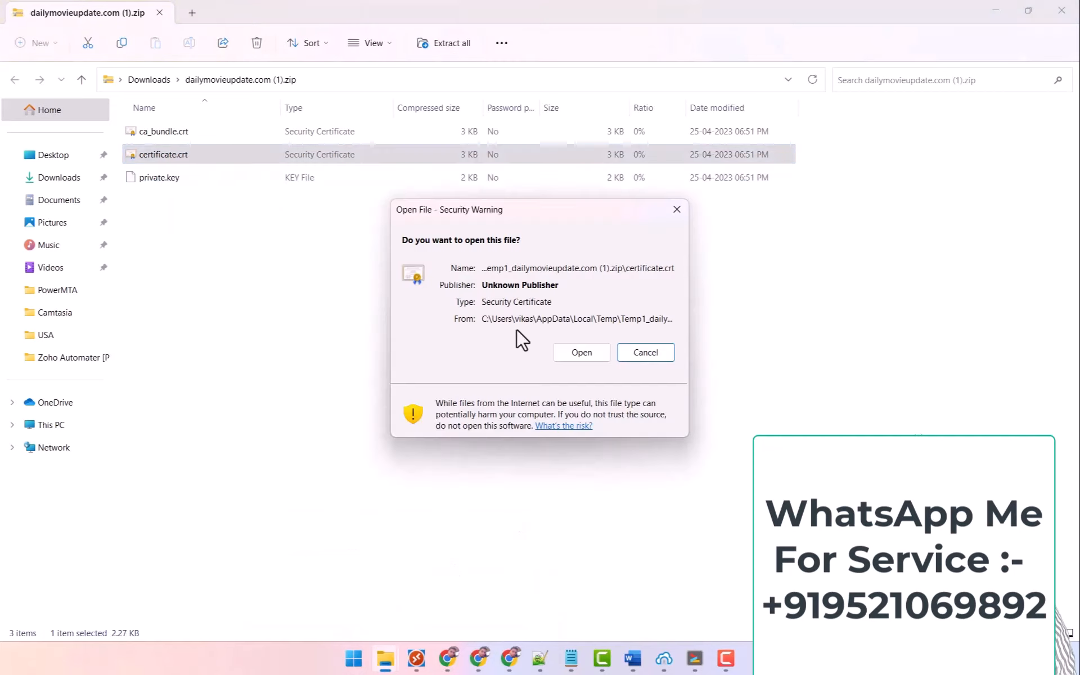
{"action": "left_click", "coordinate": [581, 352]}
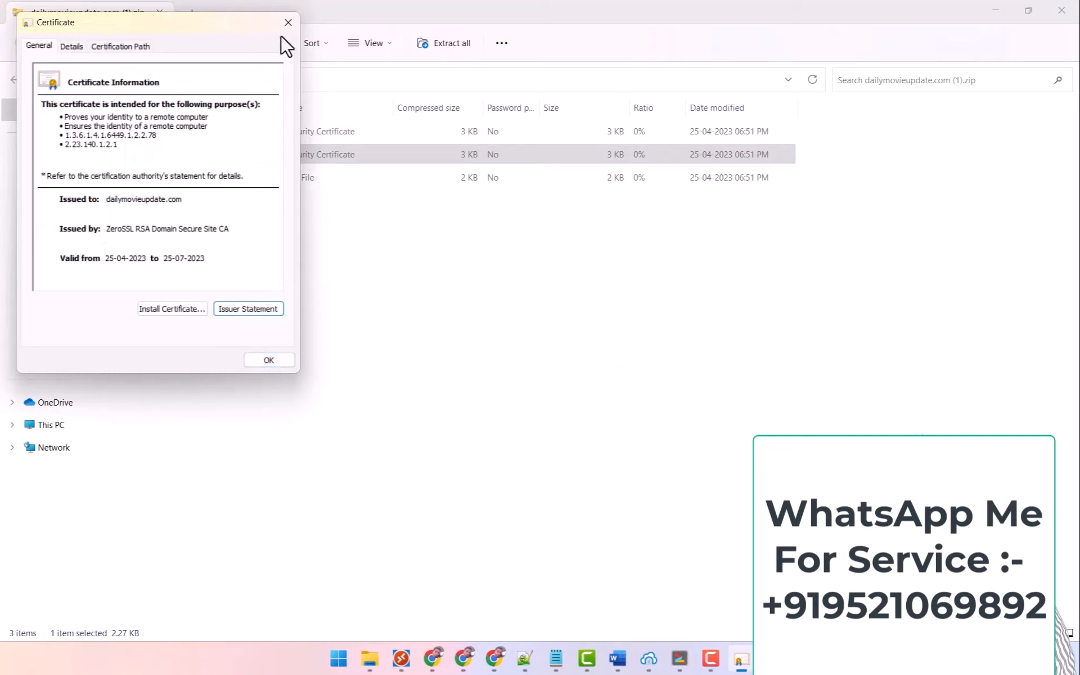
{"action": "left_click", "coordinate": [288, 22]}
{"action": "right_click", "coordinate": [214, 153]}
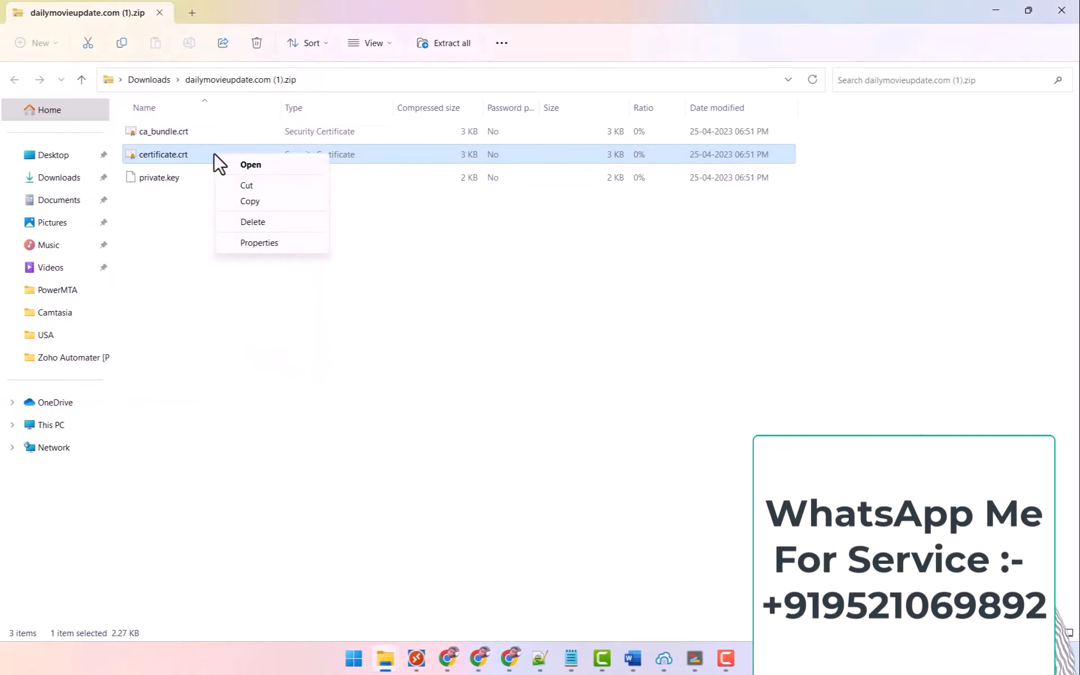
{"action": "left_click", "coordinate": [494, 279]}
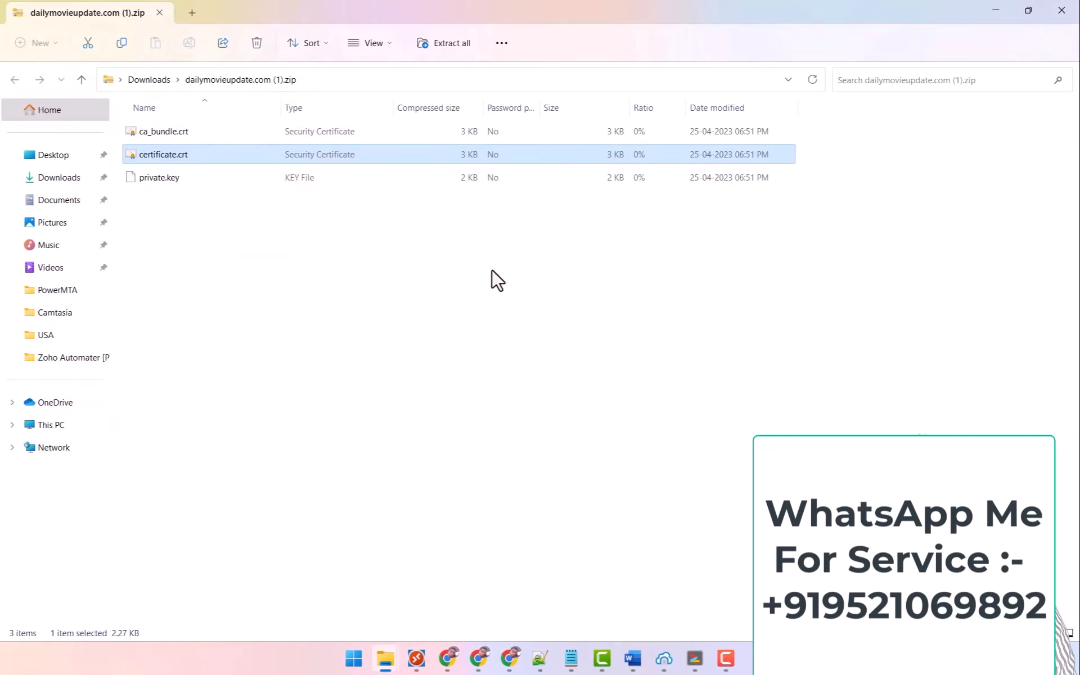
{"action": "left_click", "coordinate": [494, 280]}
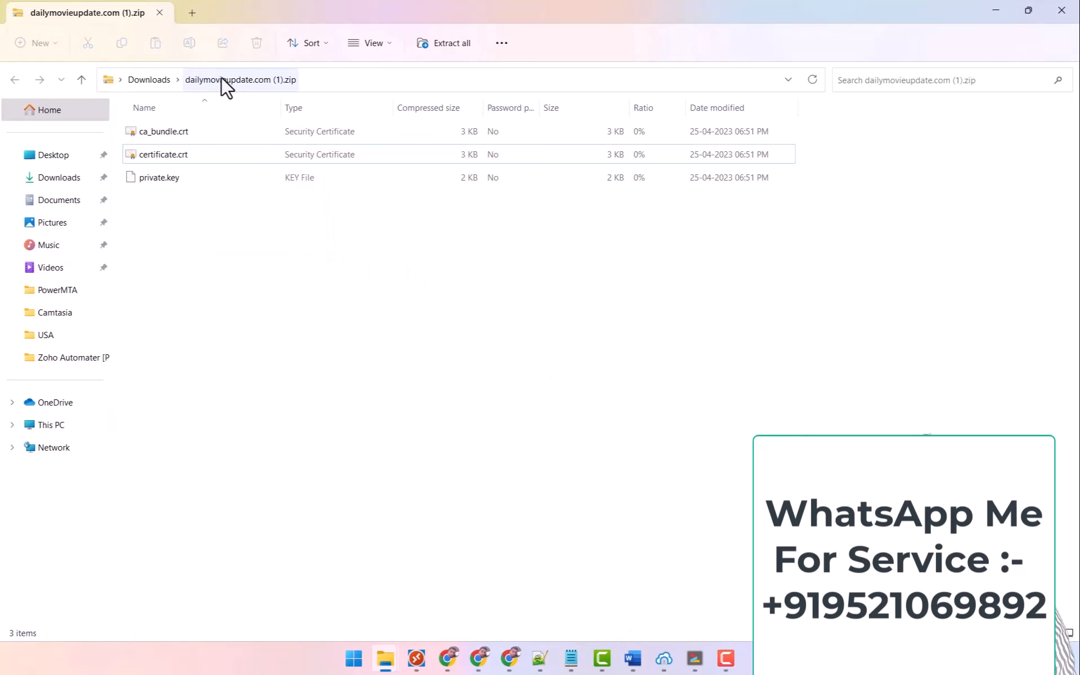
Extract the downloaded certificate zip from Downloads into its own folder and open it.
{"action": "left_click", "coordinate": [149, 80]}
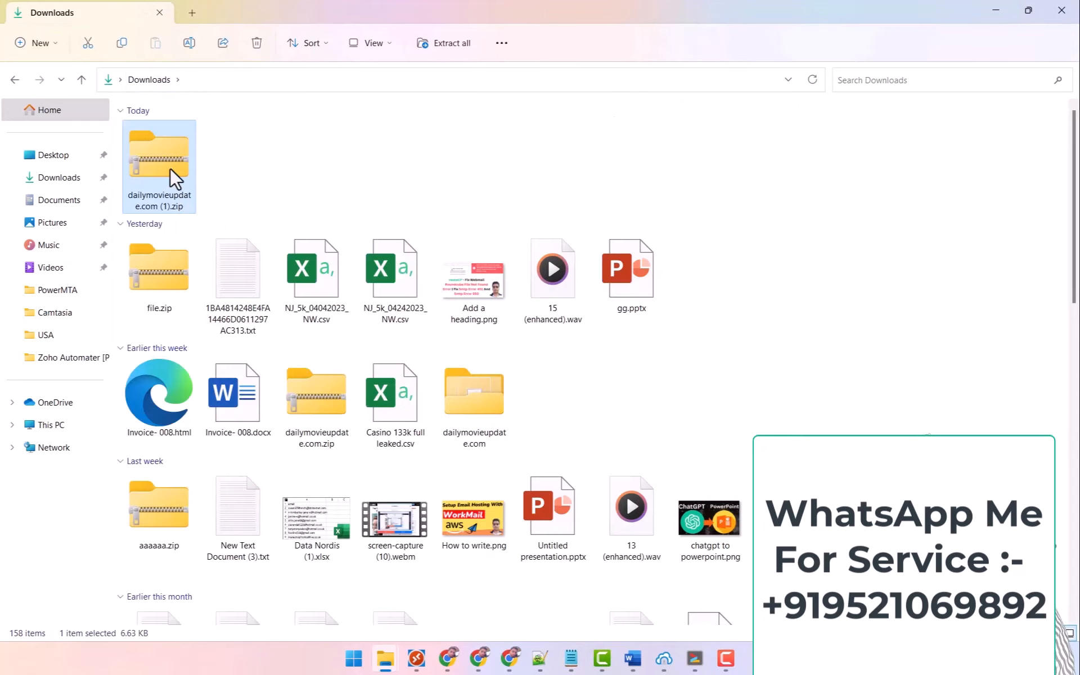
{"action": "right_click", "coordinate": [179, 169]}
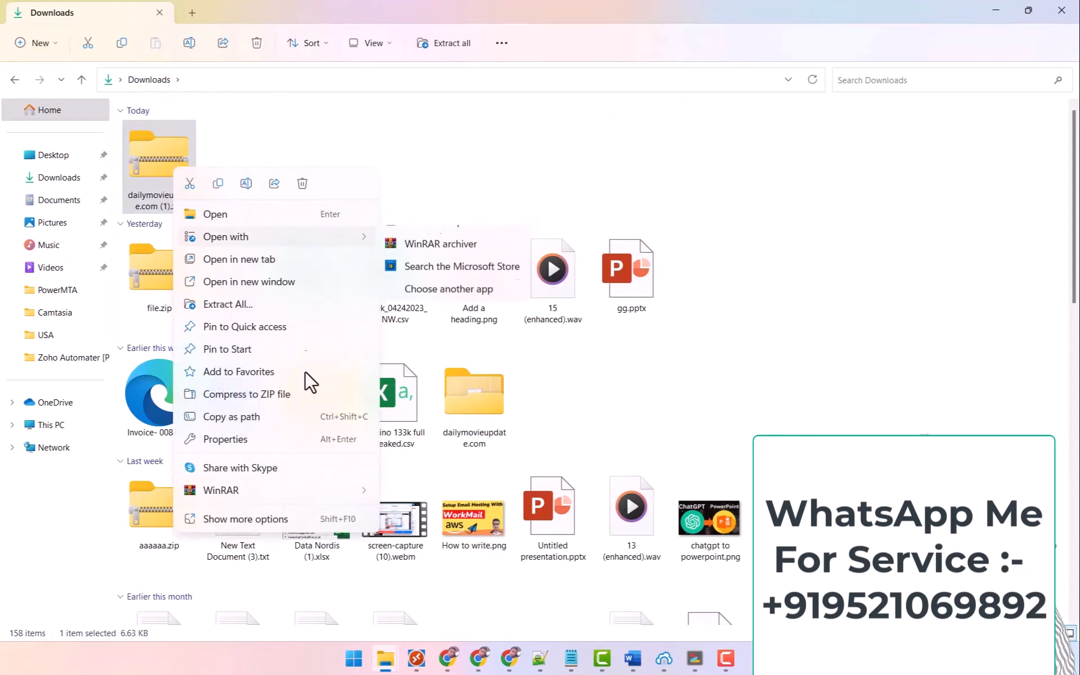
{"action": "mouse_move", "coordinate": [319, 486]}
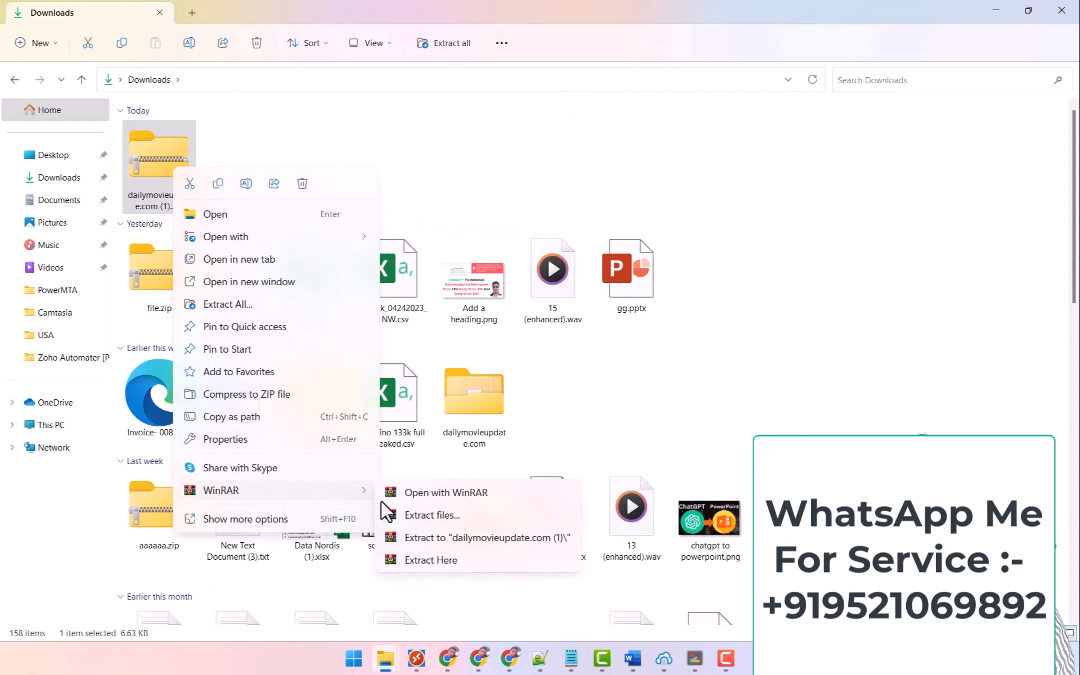
{"action": "left_click", "coordinate": [451, 536]}
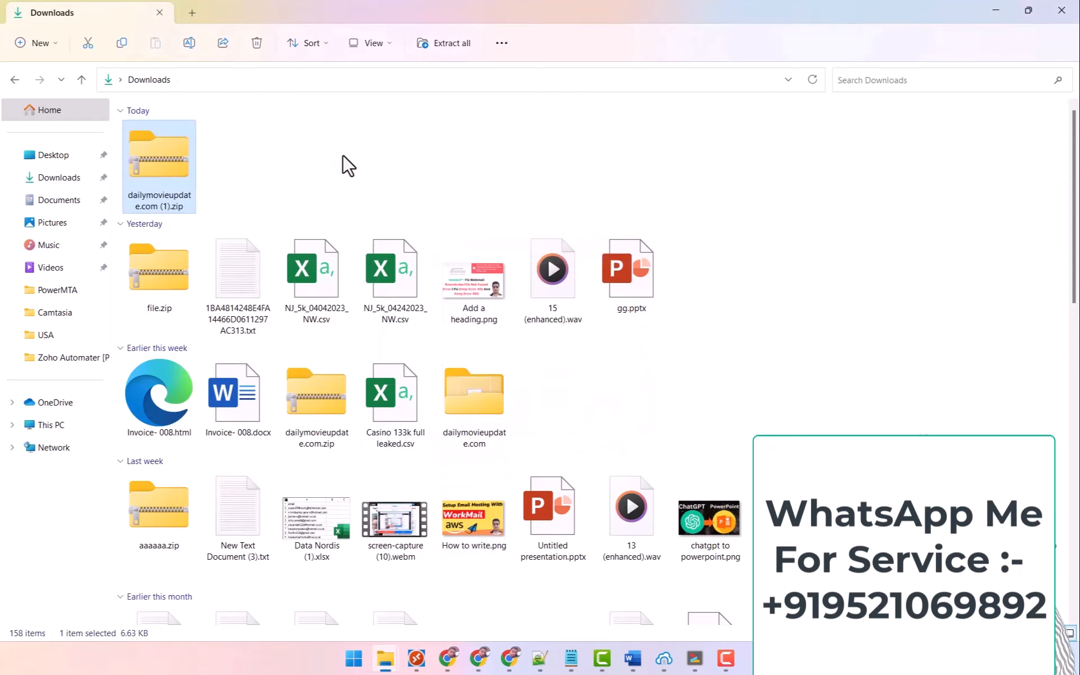
{"action": "double_click", "coordinate": [249, 163]}
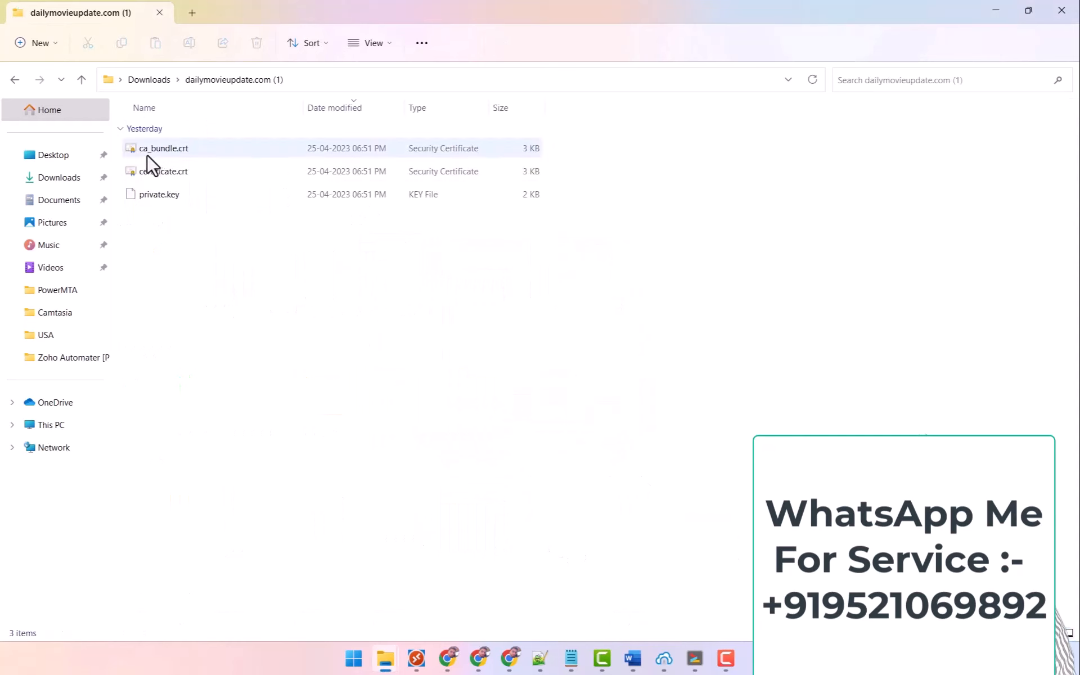
Copy certificate.crt's text from Notepad into Vesta's SSL Certificate field.
{"action": "right_click", "coordinate": [148, 166]}
{"action": "mouse_move", "coordinate": [289, 244]}
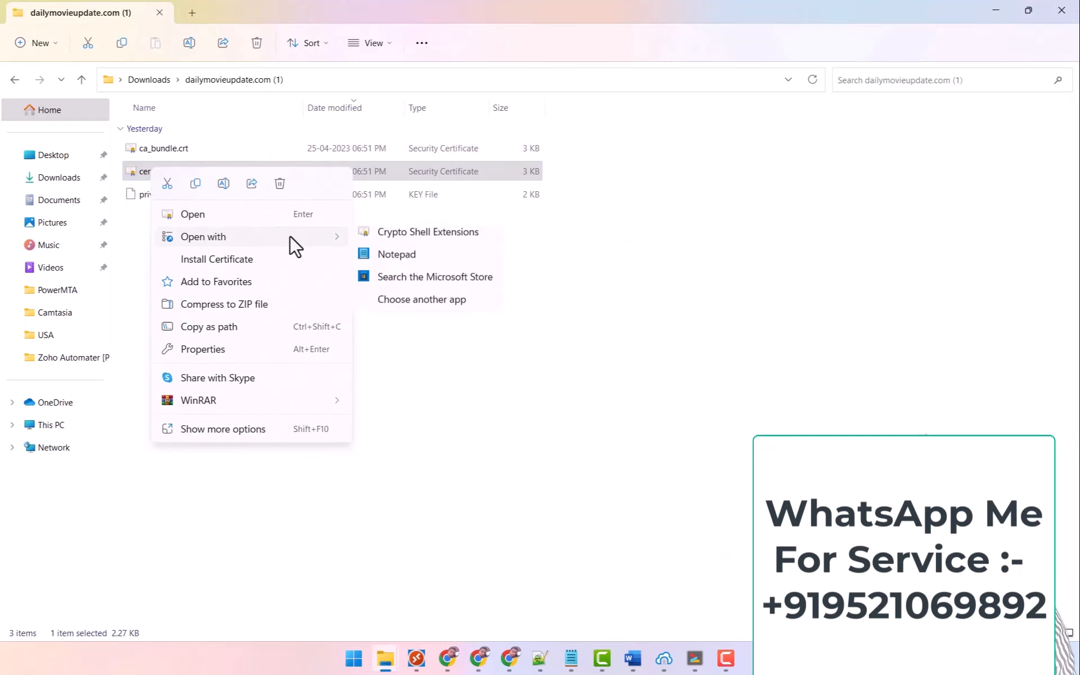
{"action": "left_click", "coordinate": [386, 256]}
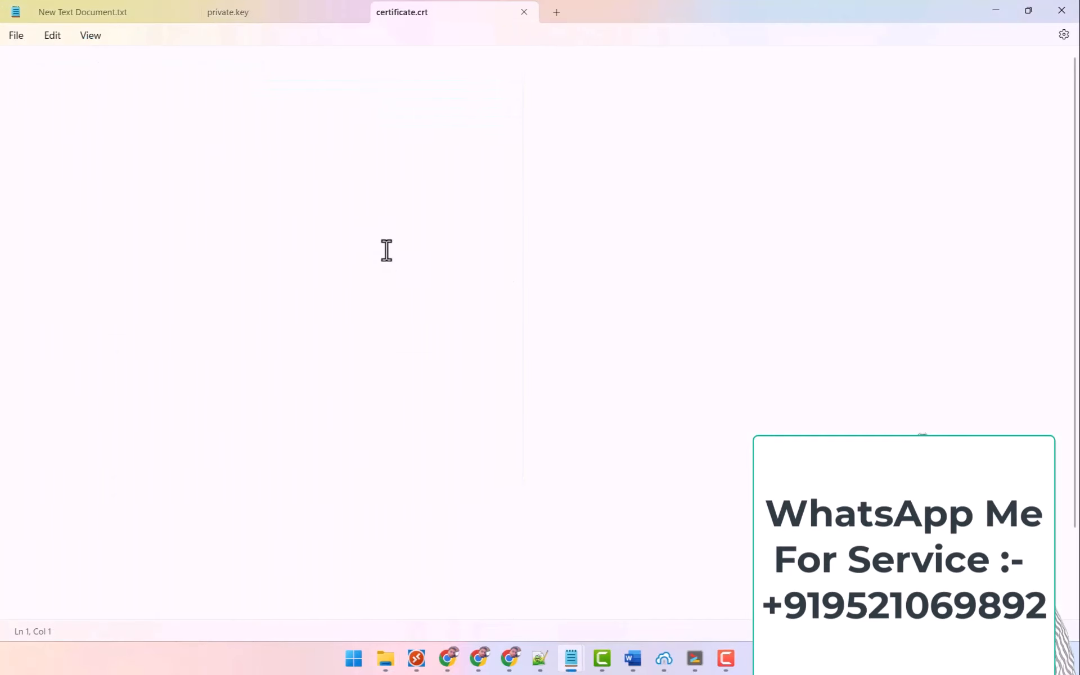
{"action": "key", "text": "ctrl+a"}
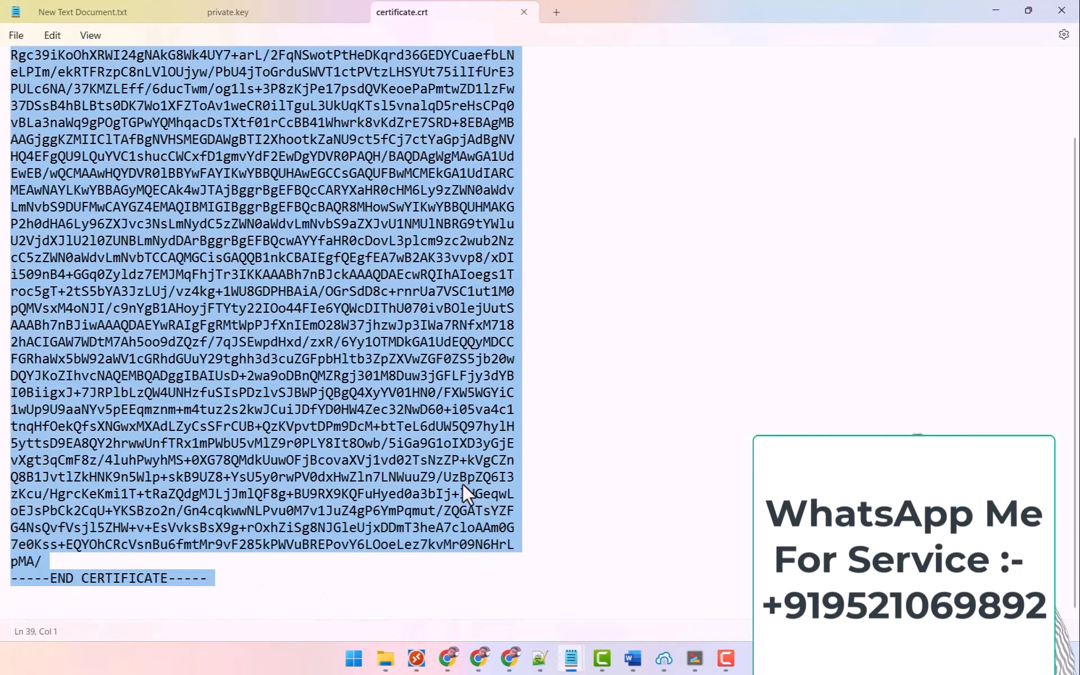
{"action": "mouse_move", "coordinate": [447, 666]}
{"action": "left_click", "coordinate": [373, 613]}
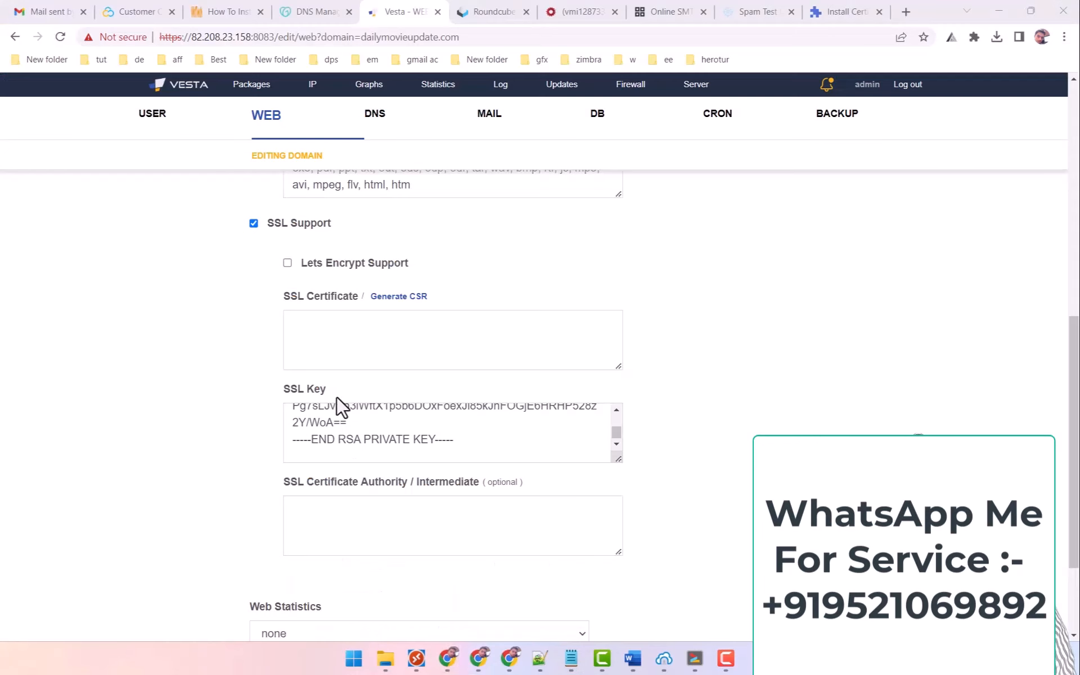
{"action": "left_click", "coordinate": [357, 338]}
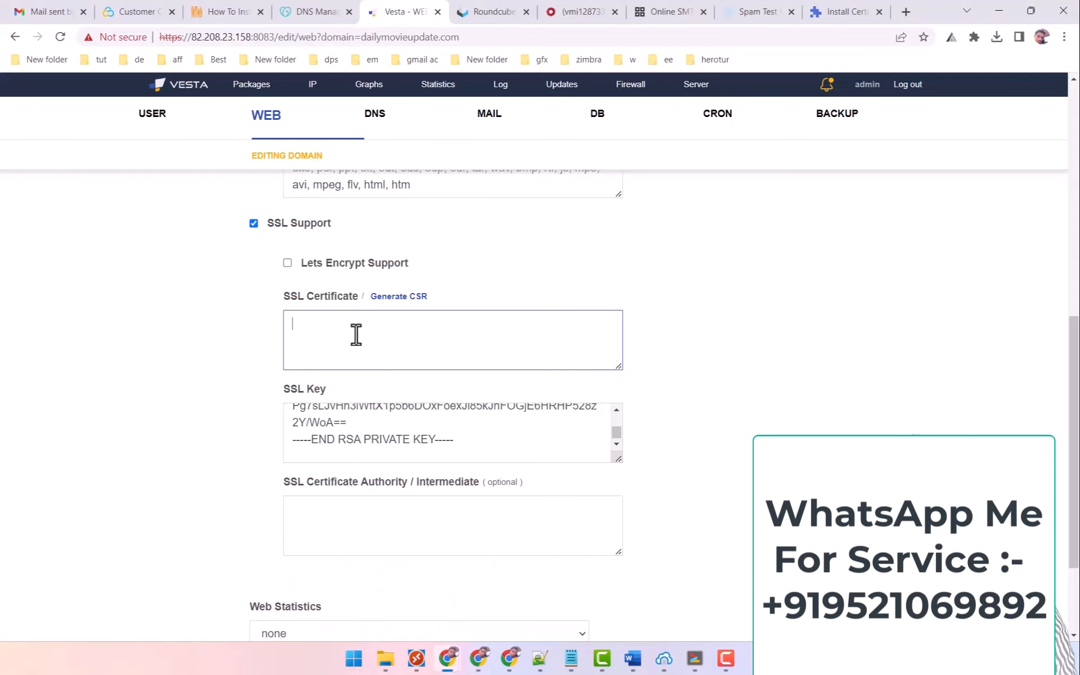
{"action": "key", "text": "ctrl+v"}
Return to the extracted certificate folder and bring up options for ca_bundle.crt.
{"action": "mouse_move", "coordinate": [386, 657]}
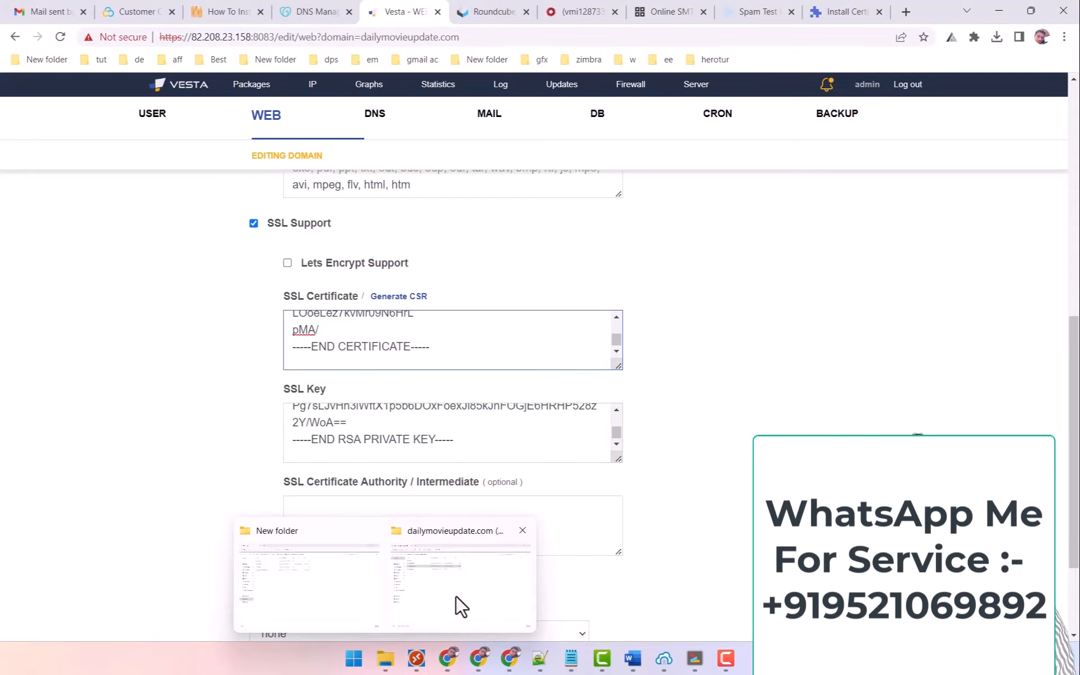
{"action": "left_click", "coordinate": [455, 598]}
{"action": "right_click", "coordinate": [138, 144]}
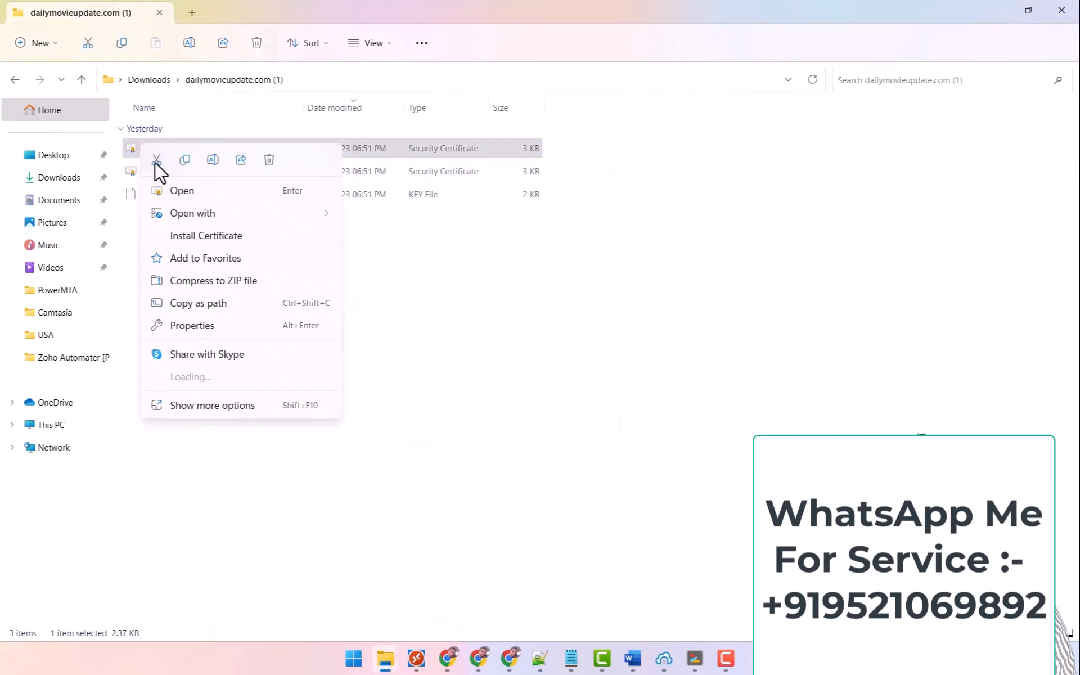
Open ca_bundle.crt in Notepad, copy all its text, and return to Vesta's SSL edit page.
{"action": "mouse_move", "coordinate": [279, 212]}
{"action": "left_click", "coordinate": [380, 231]}
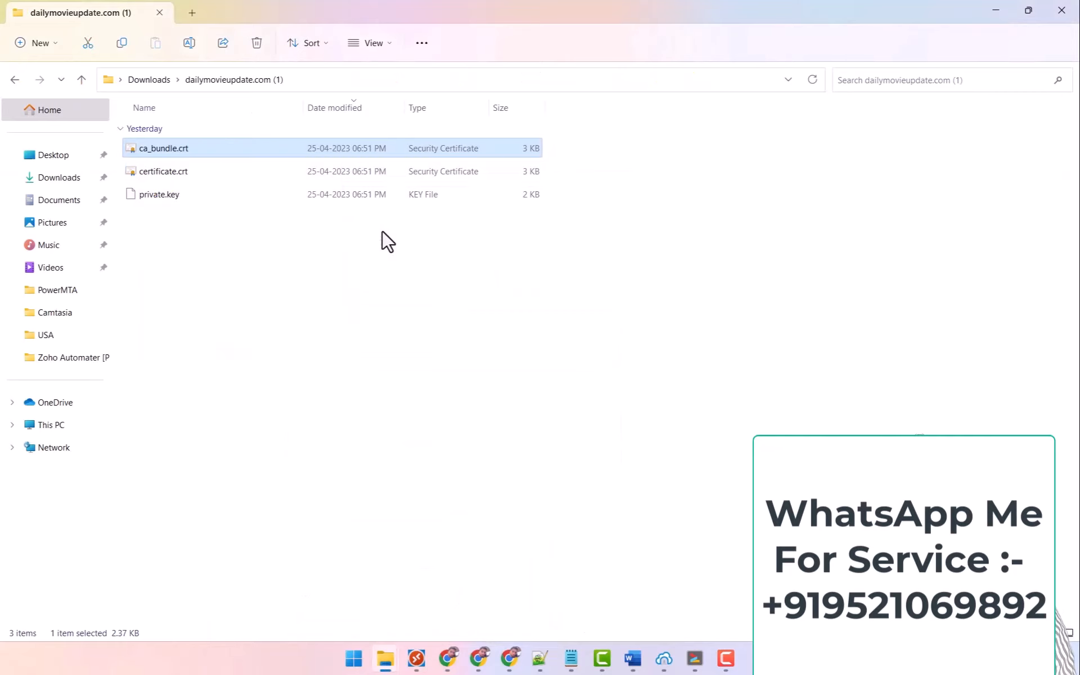
{"action": "key", "text": "ctrl+a"}
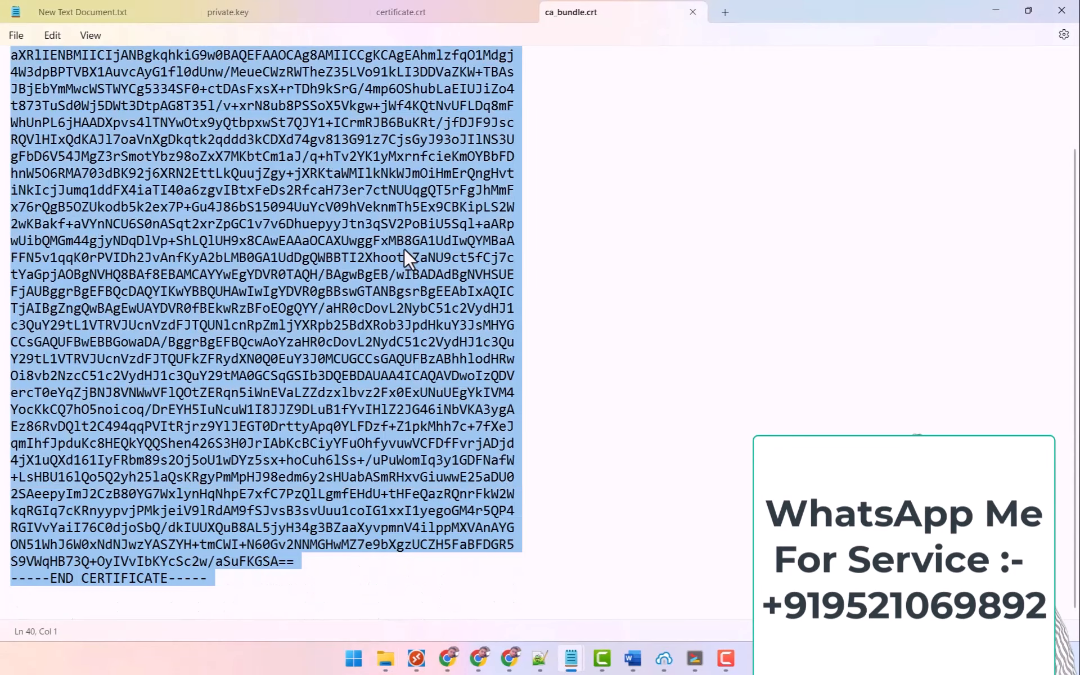
{"action": "mouse_move", "coordinate": [447, 658]}
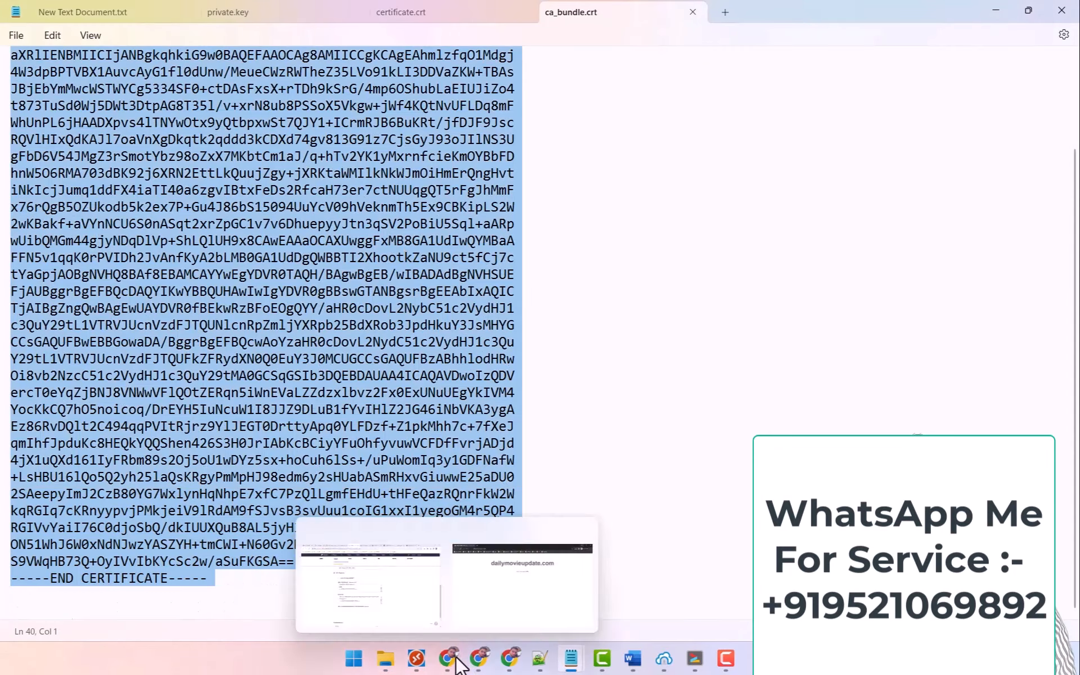
{"action": "left_click", "coordinate": [362, 576]}
Paste the CA bundle into the SSL Certificate Authority / Intermediate field and save.
{"action": "left_click", "coordinate": [337, 505]}
{"action": "key", "text": "ctrl+v"}
{"action": "scroll", "coordinate": [202, 499], "scroll_direction": "down", "scroll_amount": 3}
{"action": "left_click", "coordinate": [283, 591]}
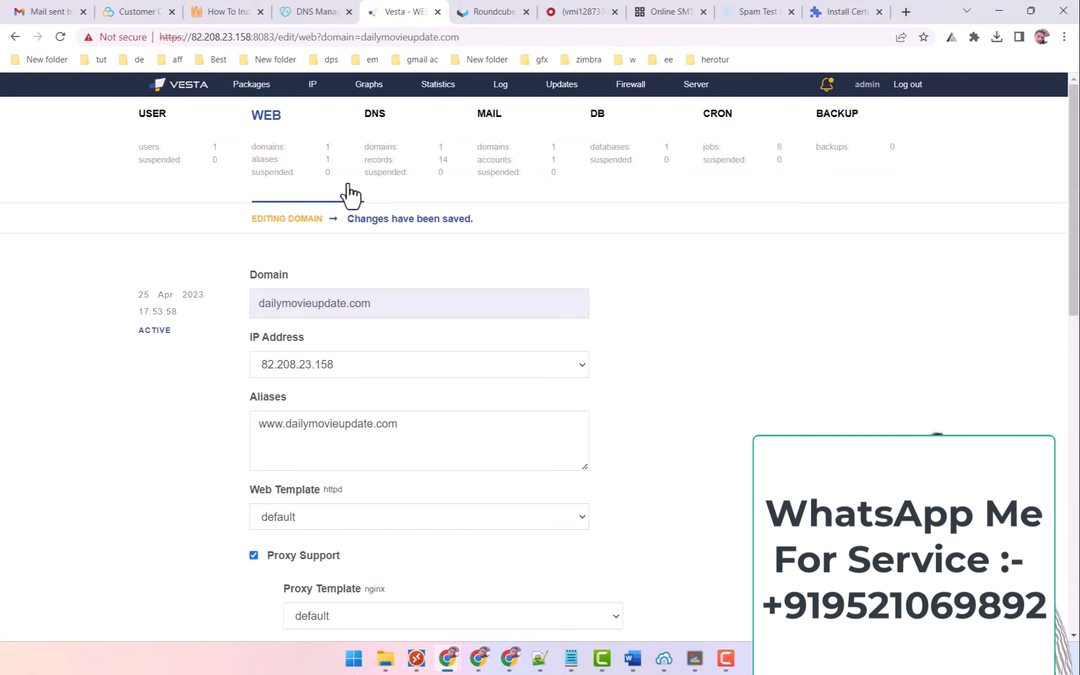
Confirm the WEB list shows SSL Support: yes for dailymovieupdate.com.
{"action": "left_click", "coordinate": [268, 135]}
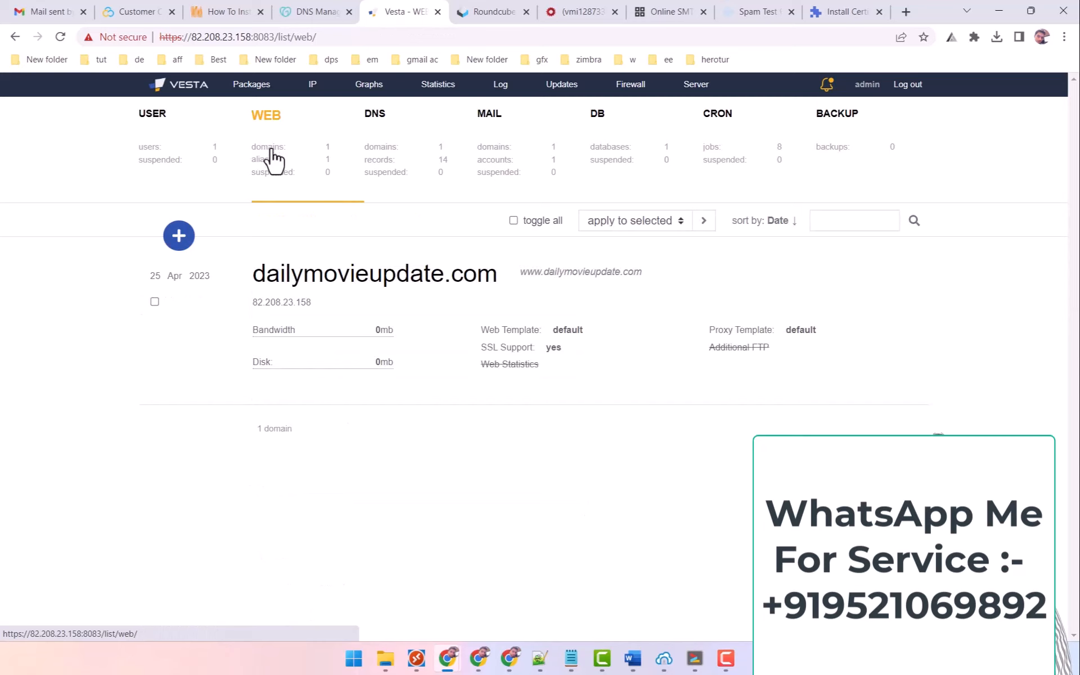
{"action": "left_click_drag", "start_coordinate": [481, 347], "coordinate": [572, 355]}
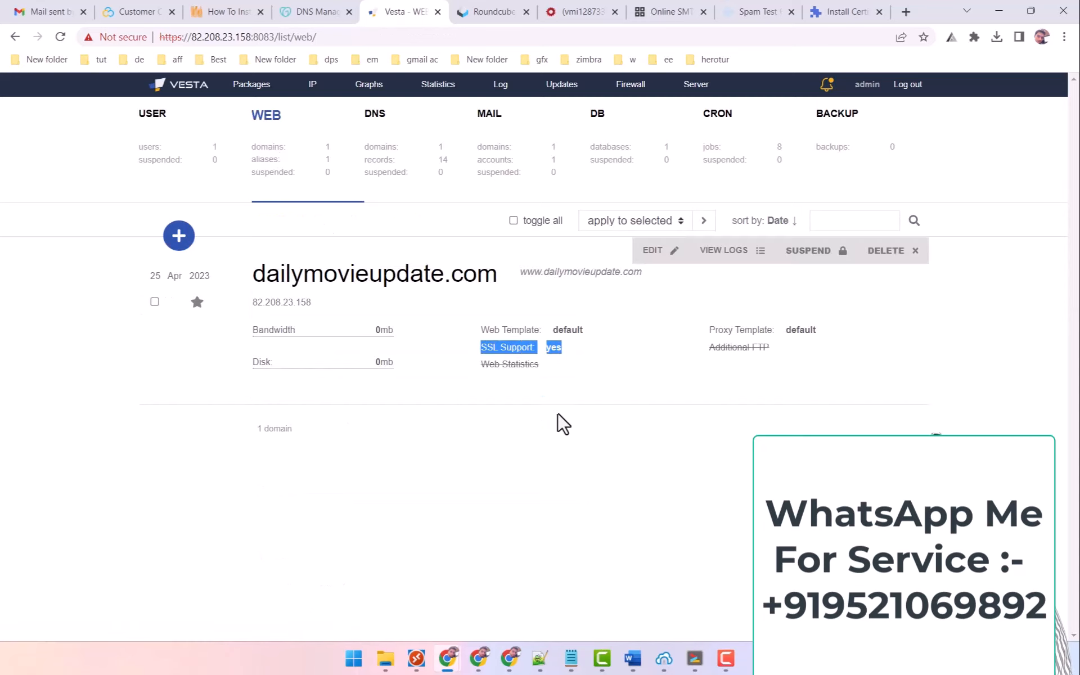
{"action": "mouse_move", "coordinate": [448, 658]}
{"action": "left_click", "coordinate": [499, 593]}
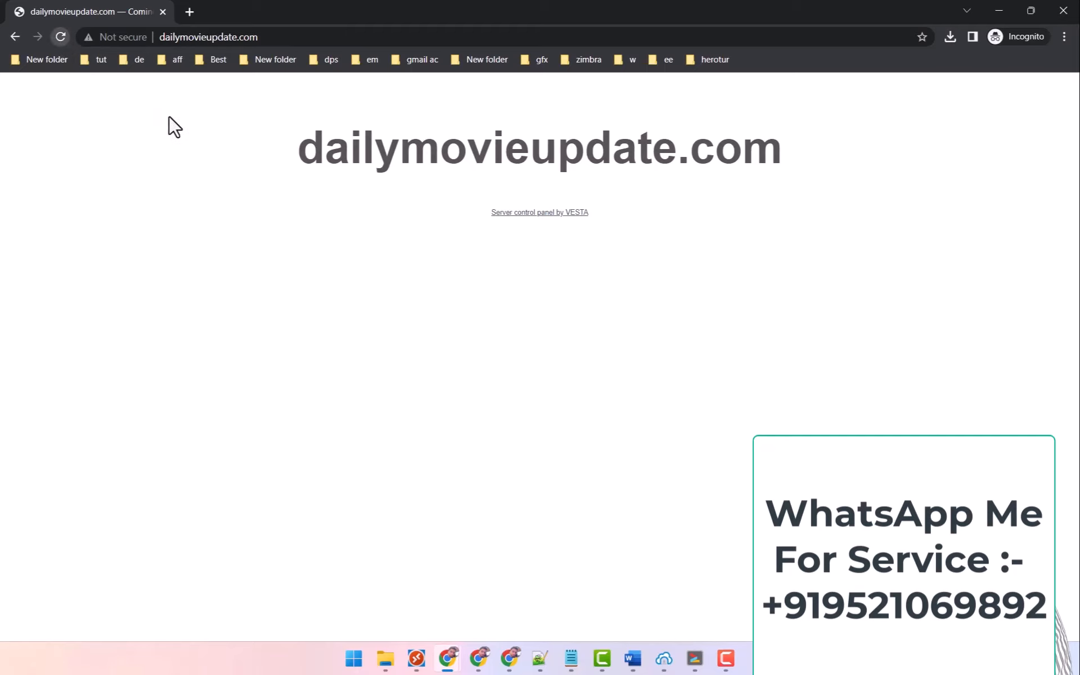
{"action": "left_click", "coordinate": [59, 35]}
{"action": "left_click", "coordinate": [187, 36]}
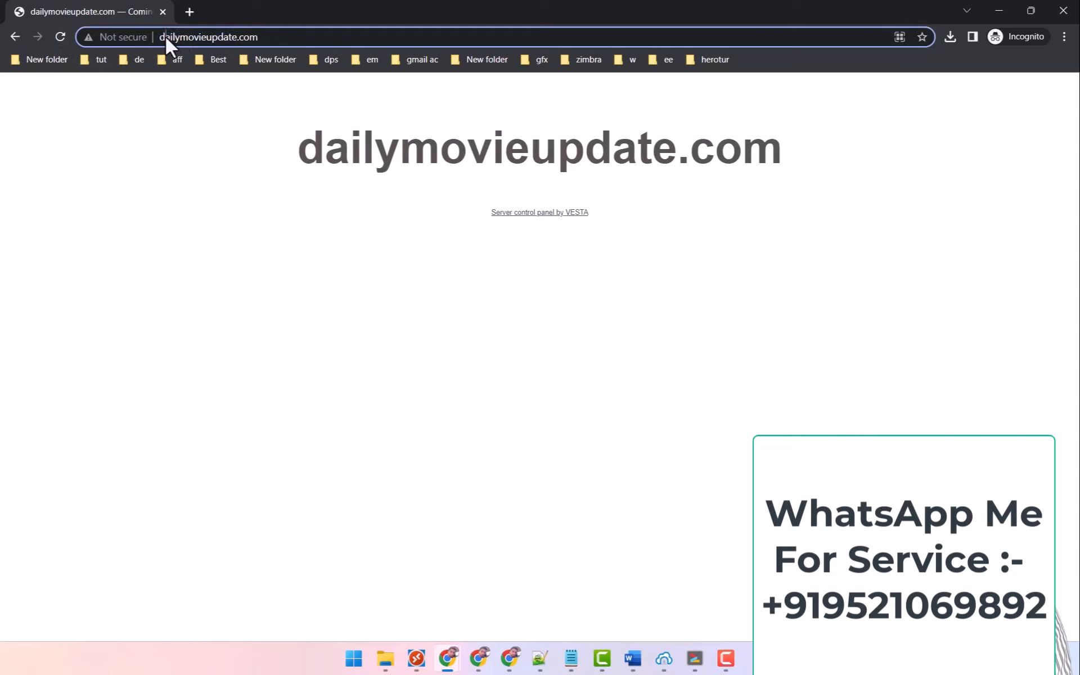
{"action": "left_click", "coordinate": [147, 37]}
{"action": "left_click", "coordinate": [164, 37]}
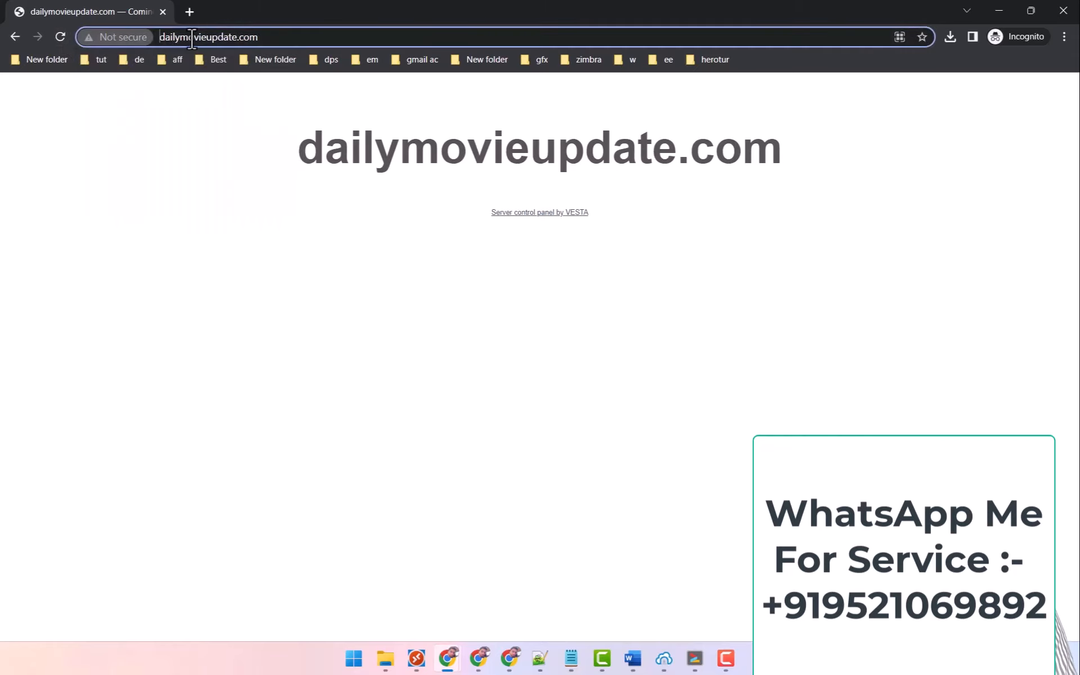
{"action": "type", "text": "https"}
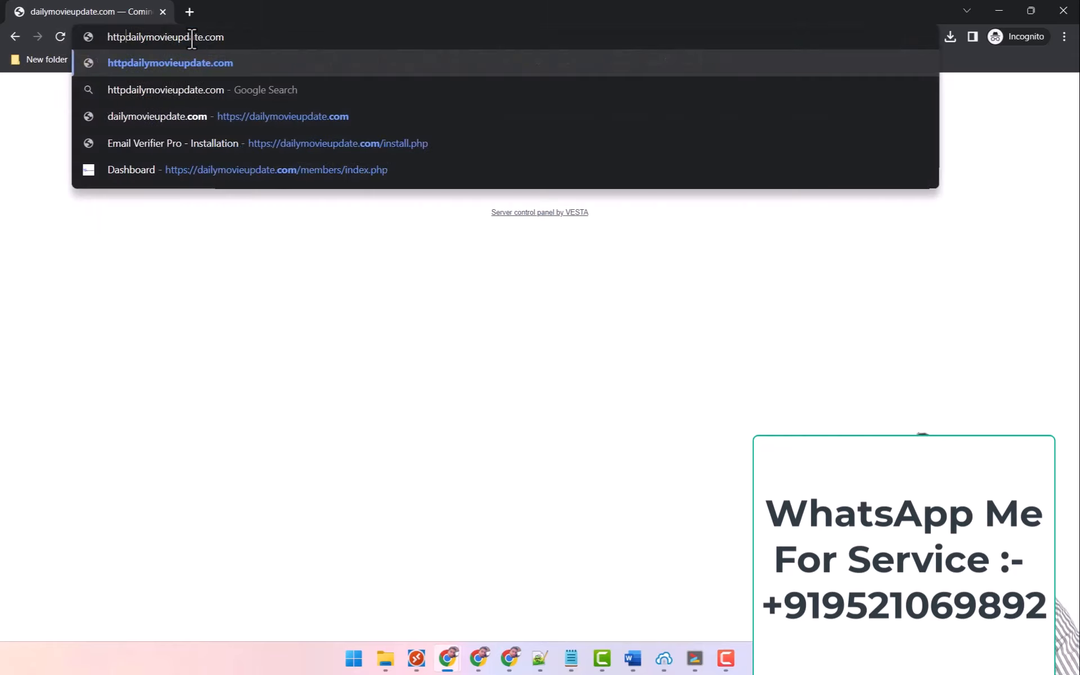
{"action": "type", "text": "://"}
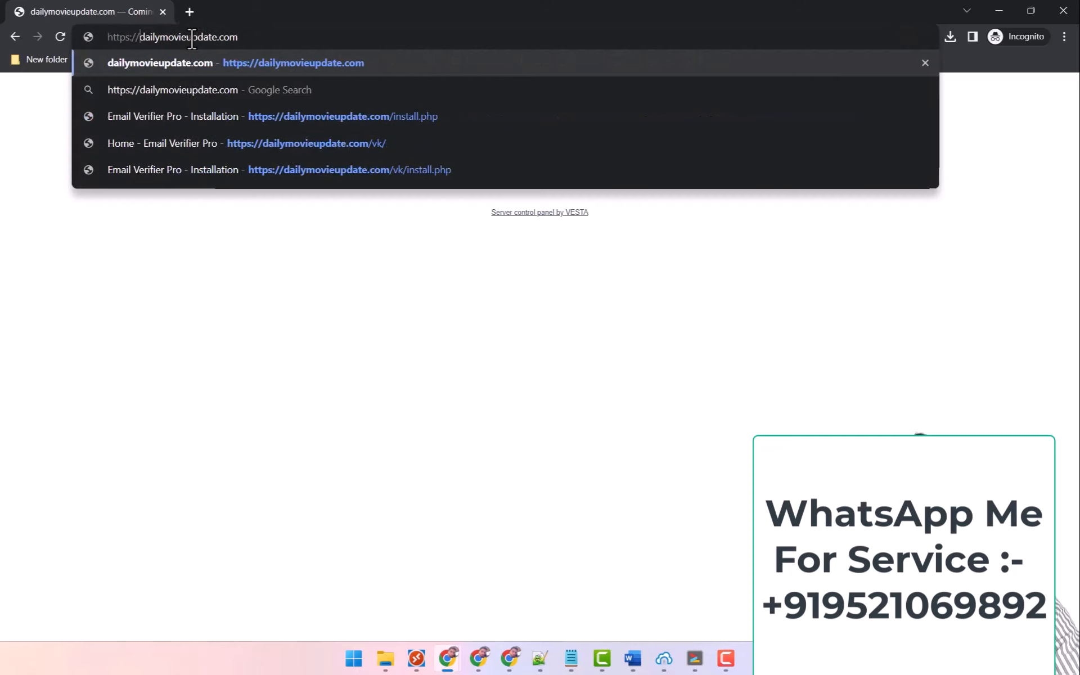
{"action": "key", "text": "Return"}
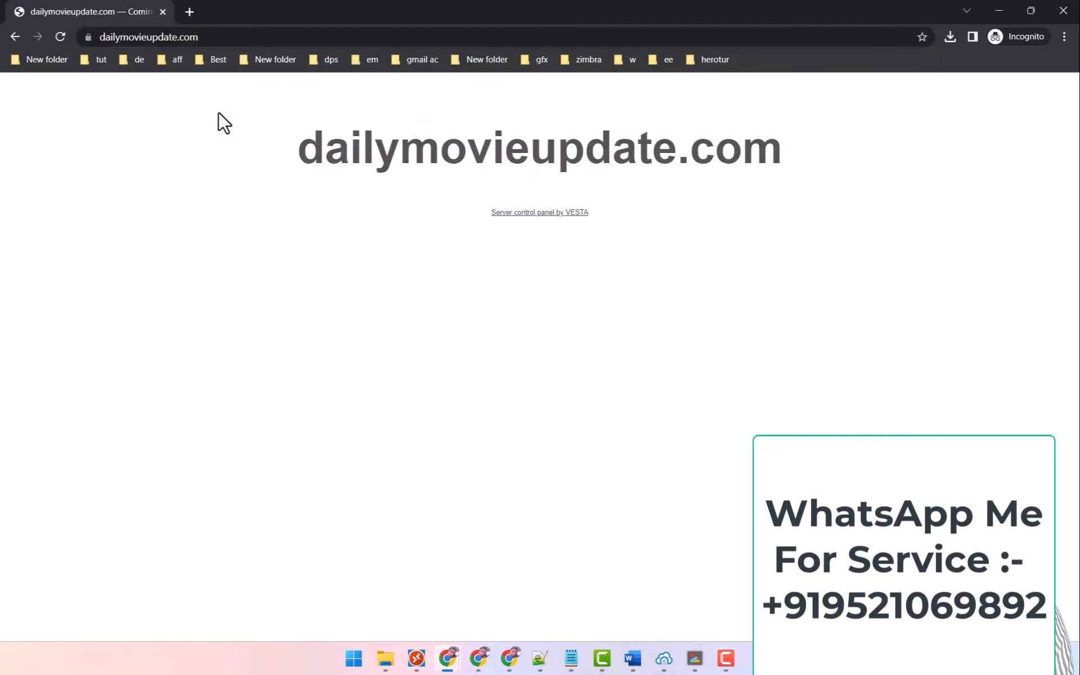
Verify the padlock shows a secure connection, then bring up the Vps.docx notes.
{"action": "left_click", "coordinate": [89, 38]}
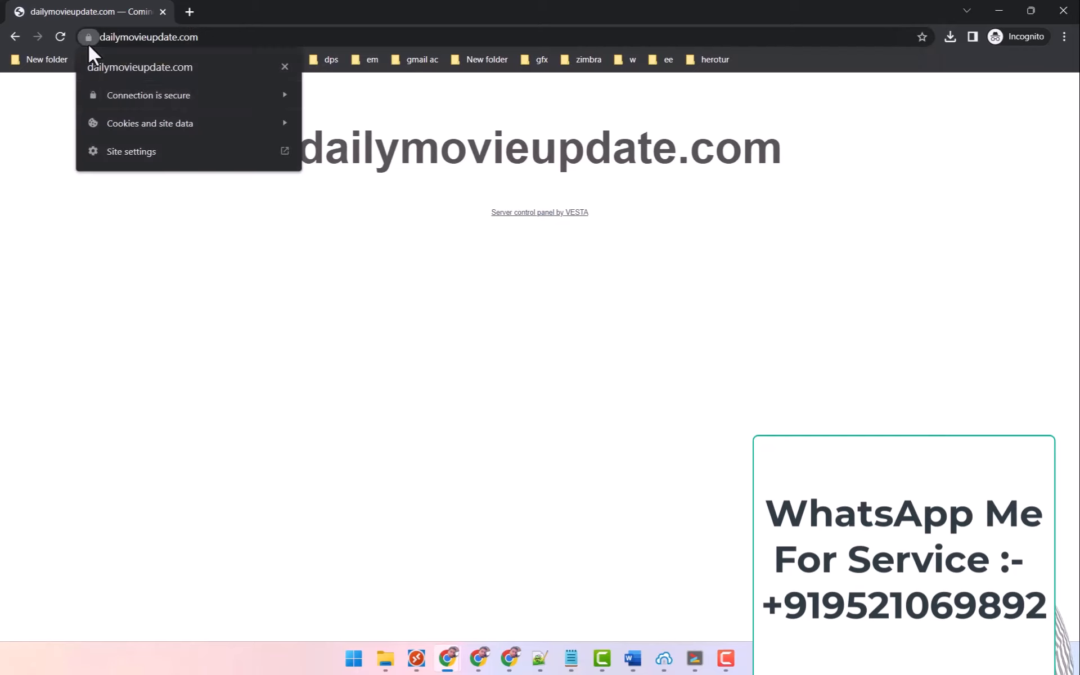
{"action": "left_click", "coordinate": [285, 66]}
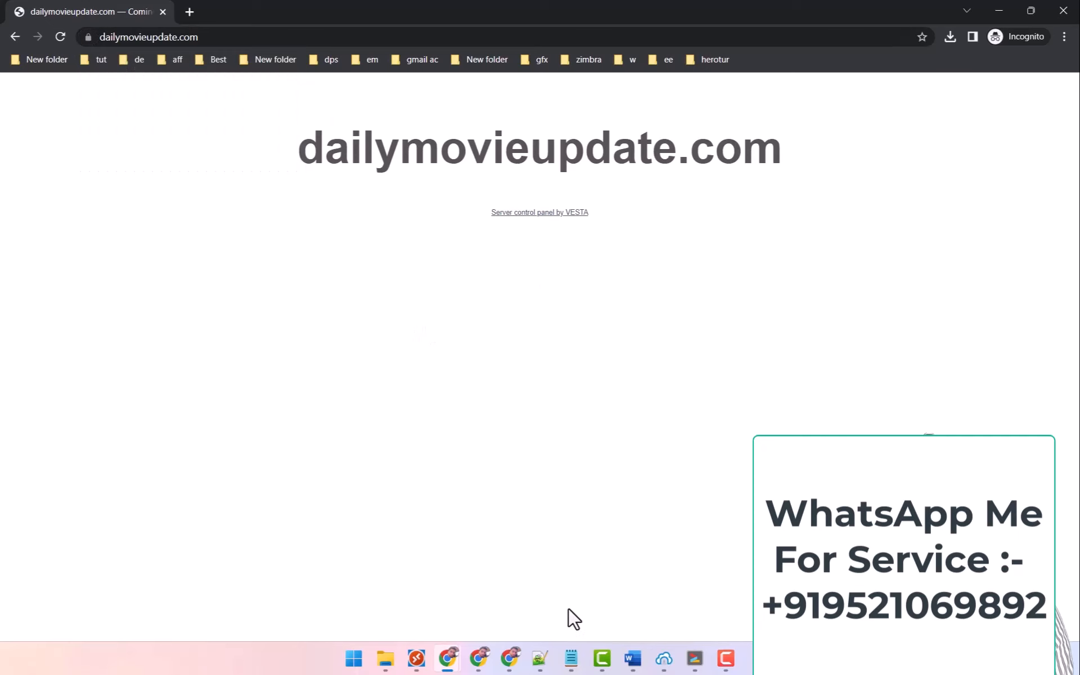
{"action": "left_click", "coordinate": [633, 658]}
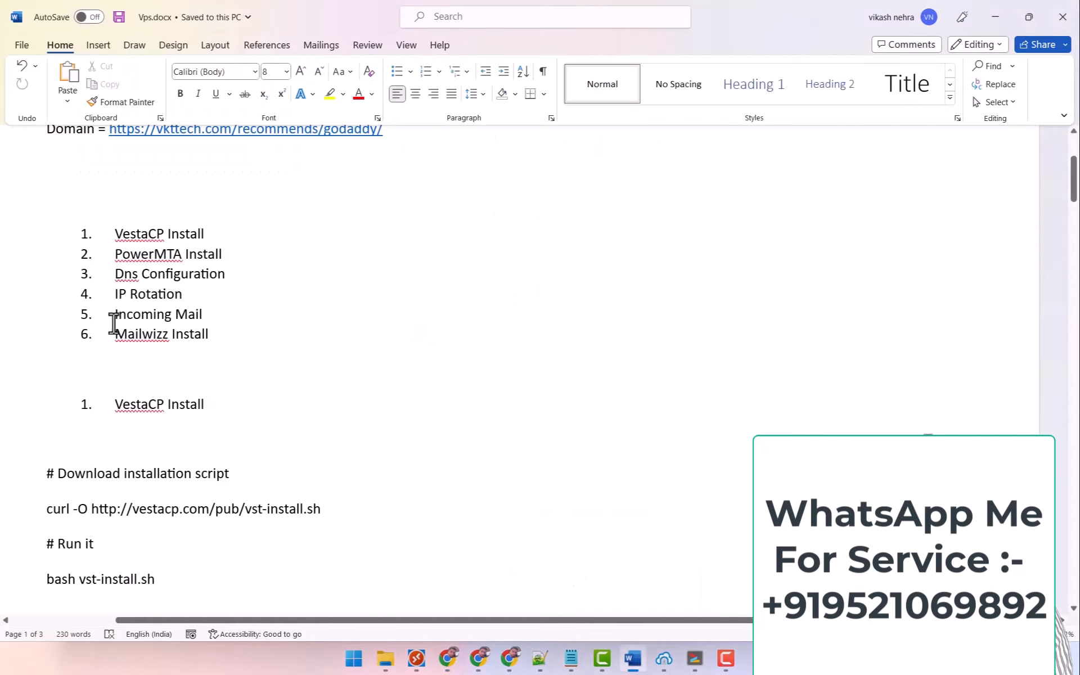